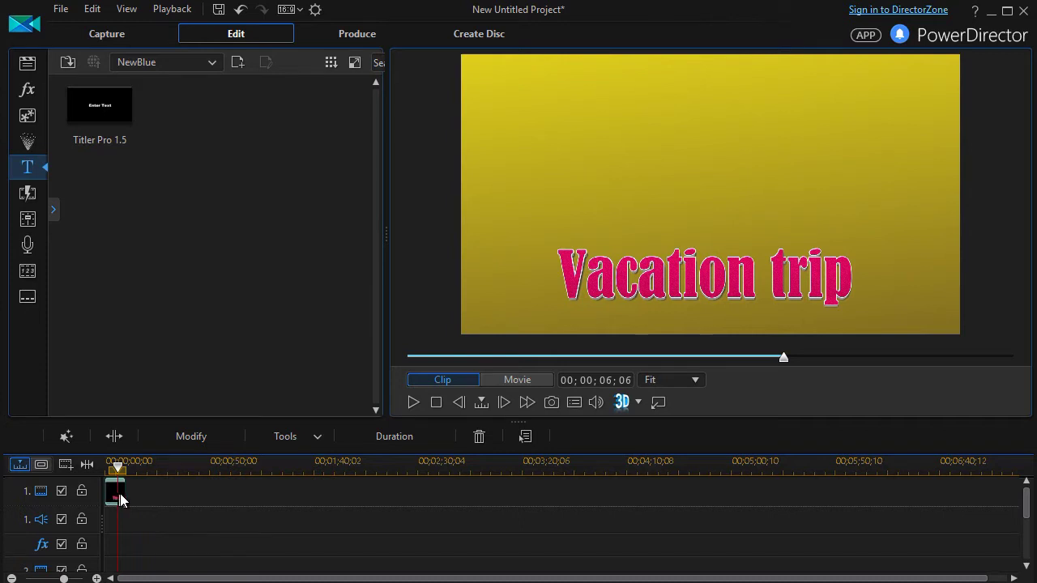
# - Open the Vacation trip title in Titler Pro, enlarge the editor, and inspect its Shape and text layers
pyautogui.doubleClick(117, 496)
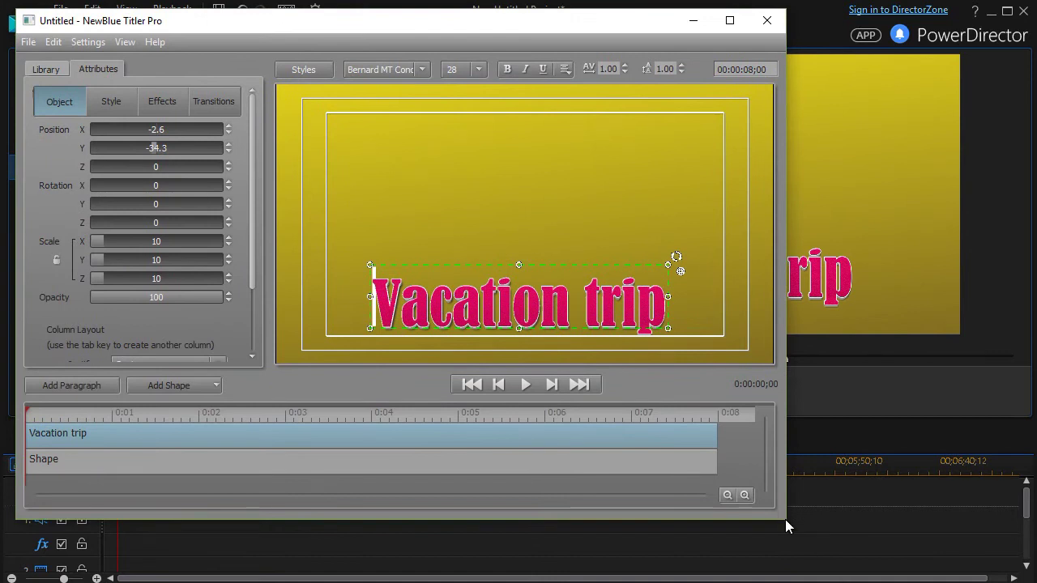
pyautogui.moveTo(785, 524); pyautogui.dragTo(1029, 577)
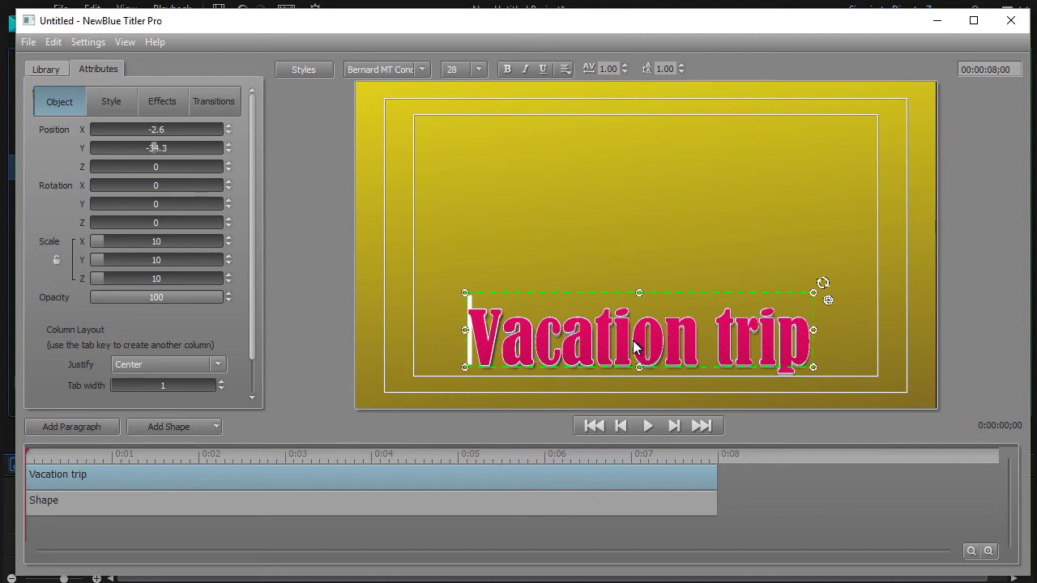
pyautogui.click(417, 505)
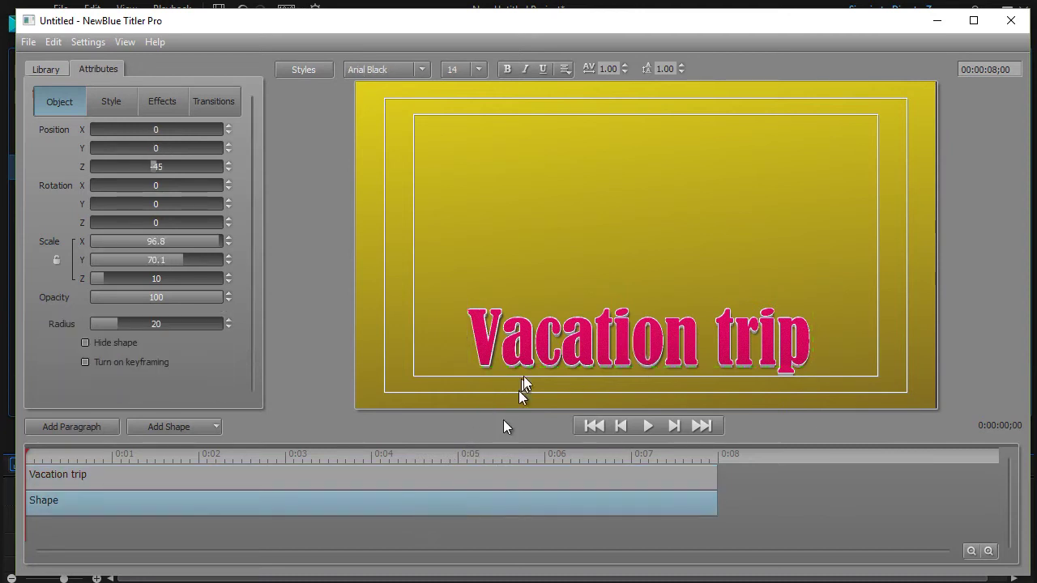
pyautogui.click(478, 478)
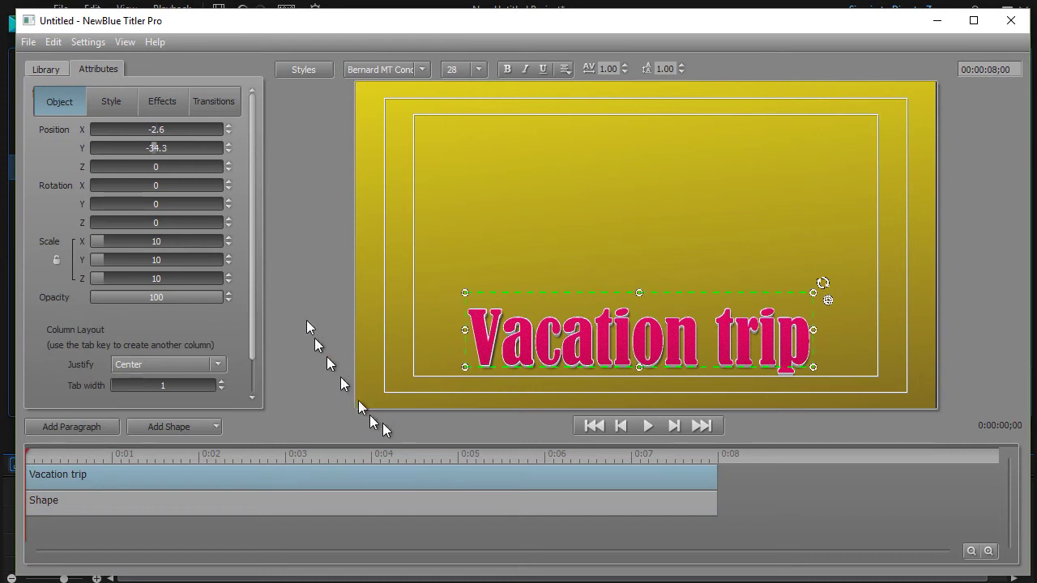
# - Import the airplane image from 2 Terabyte (R:) > Display Files and select its layer
pyautogui.click(29, 43)
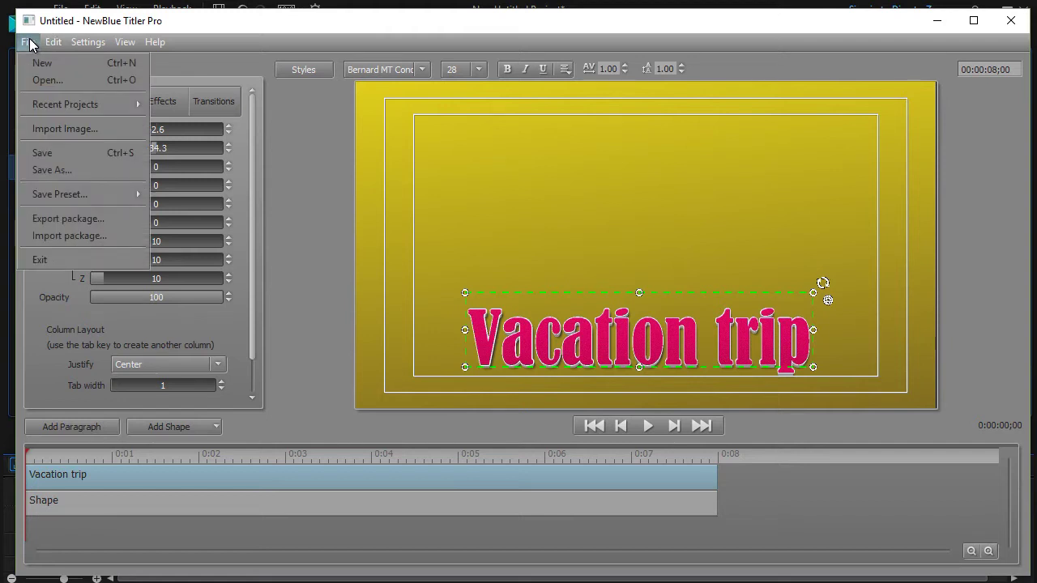
pyautogui.click(49, 128)
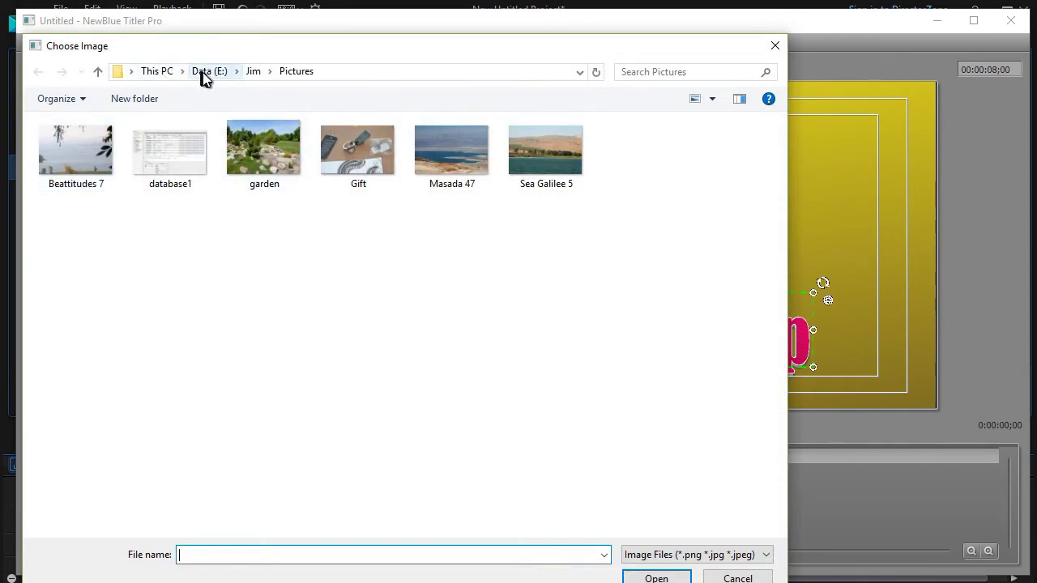
pyautogui.click(154, 73)
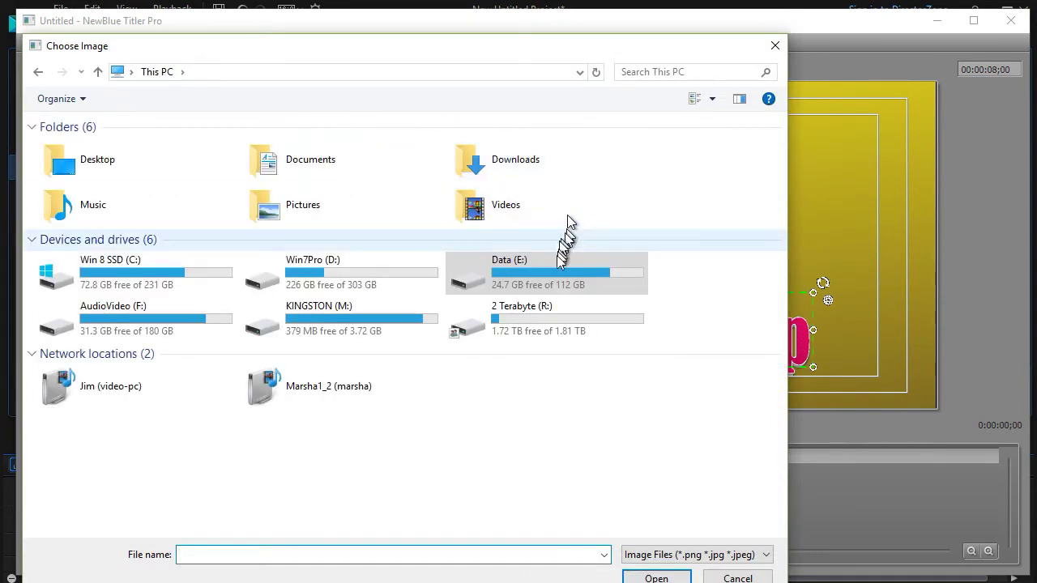
pyautogui.click(550, 323)
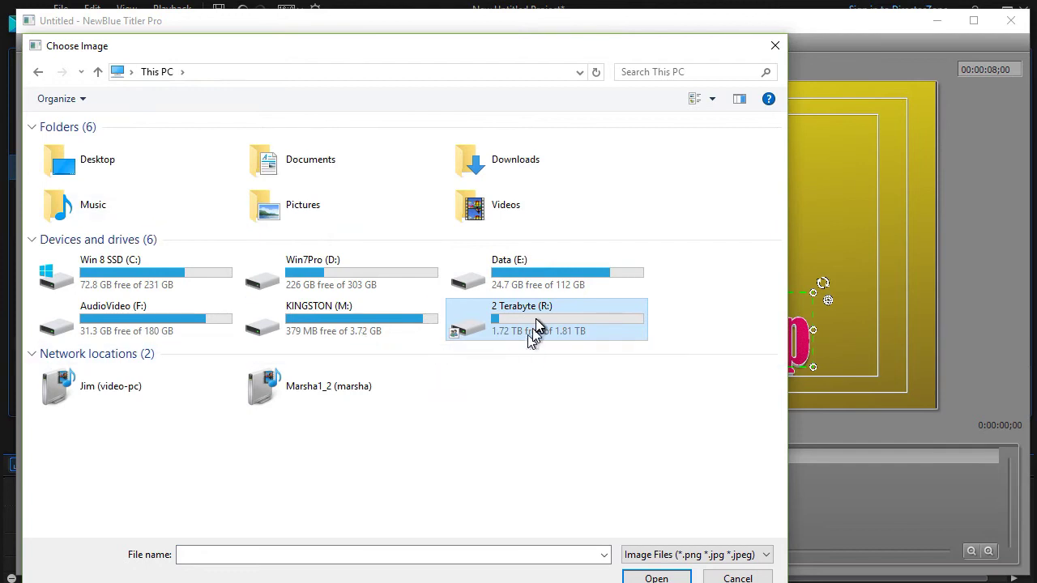
pyautogui.doubleClick(536, 328)
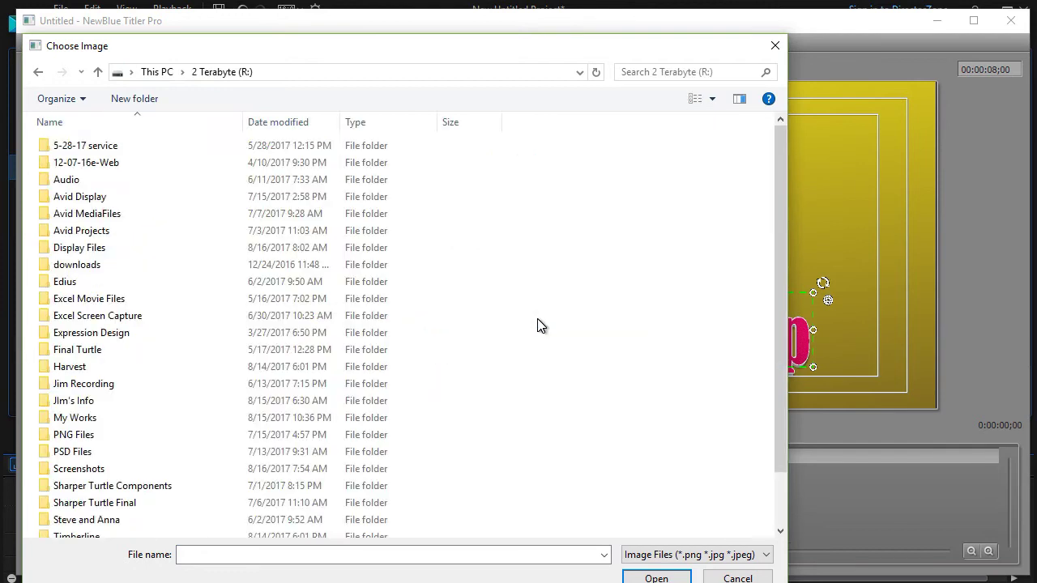
pyautogui.doubleClick(104, 247)
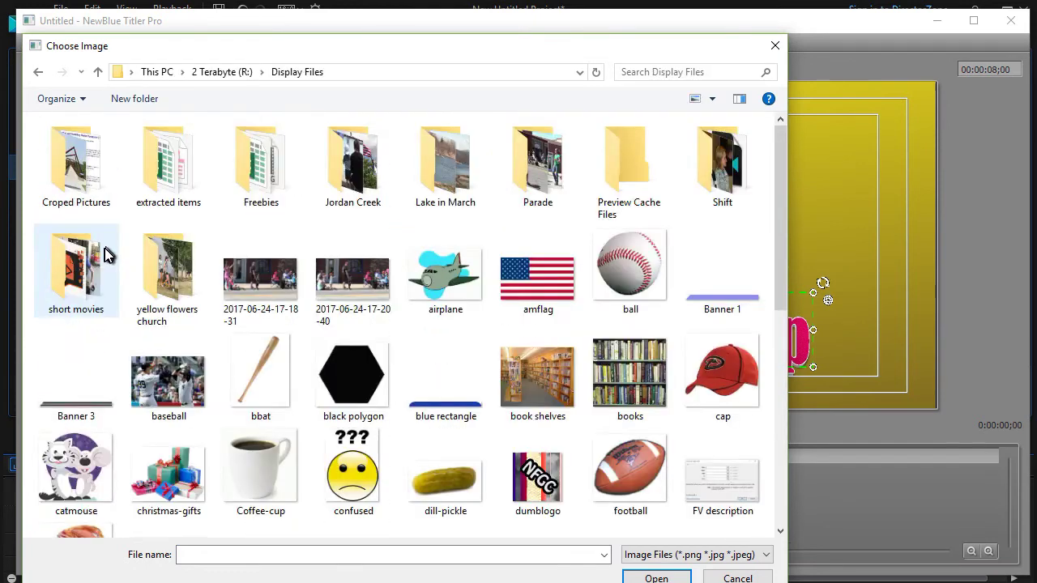
pyautogui.doubleClick(442, 267)
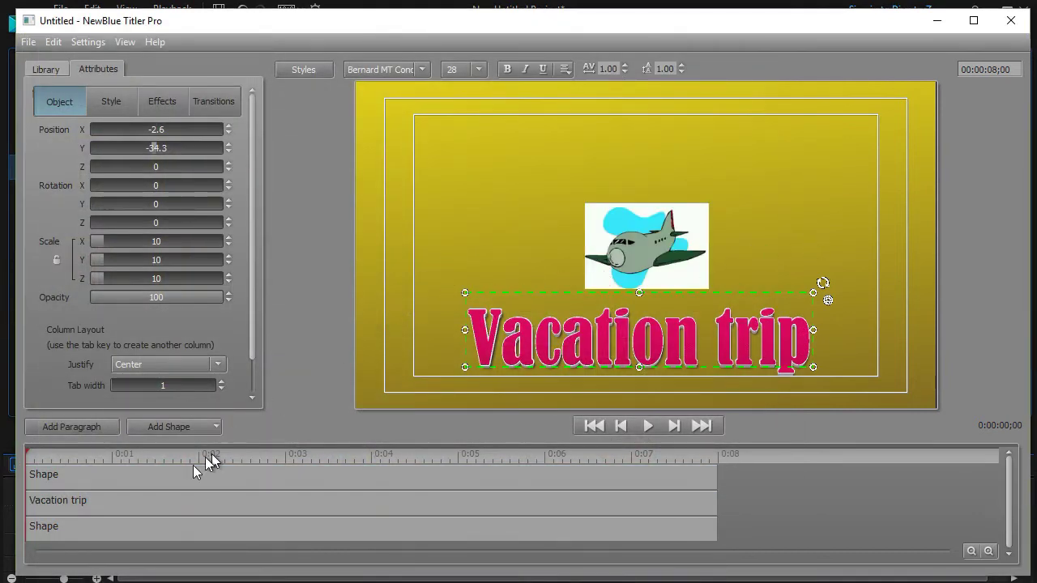
pyautogui.click(263, 477)
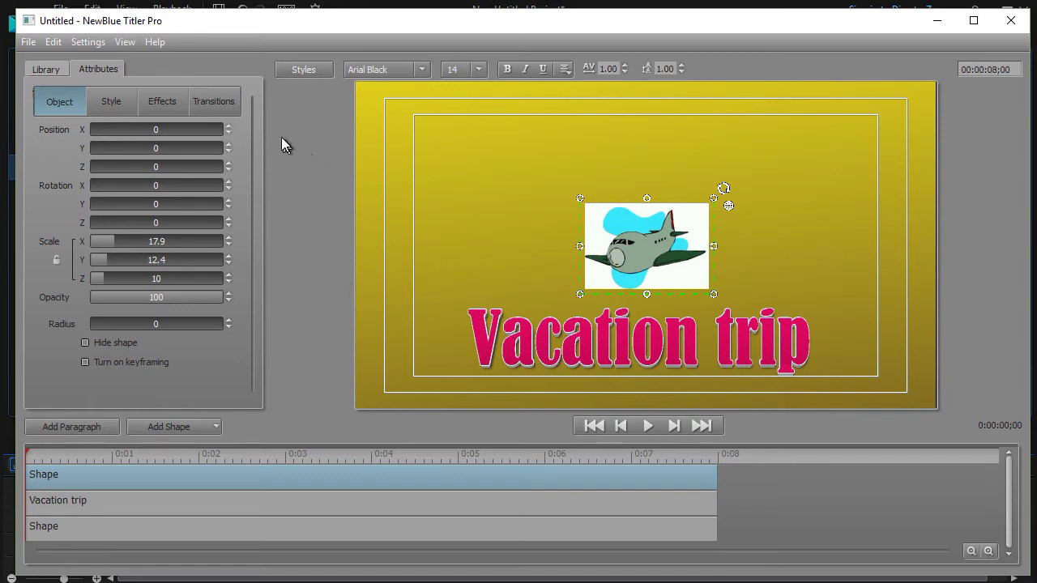
pyautogui.click(46, 70)
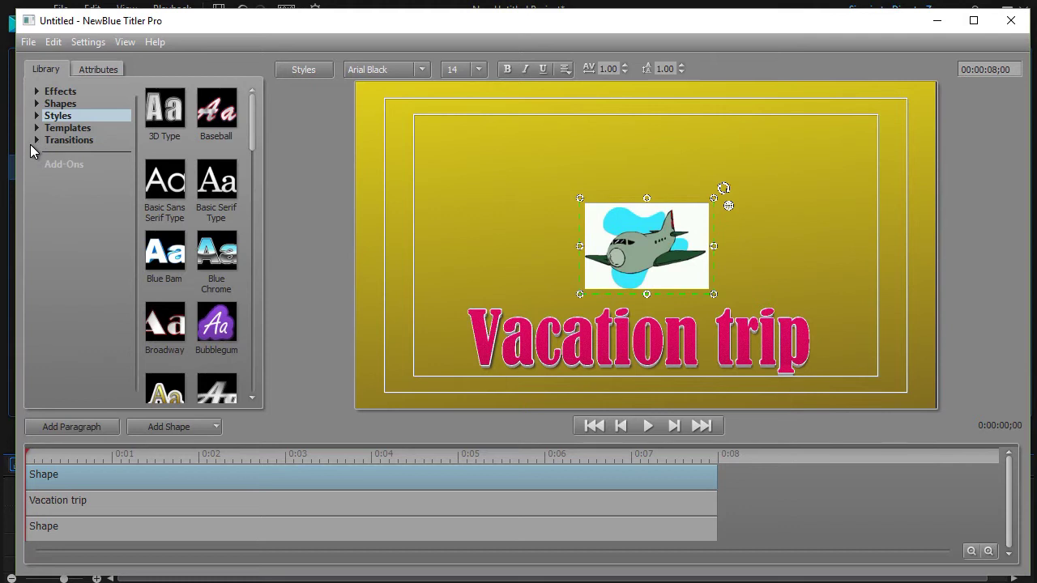
# - Browse Transitions > Animations, preview the Fly In presets, then show the Fly Past presets
pyautogui.click(36, 140)
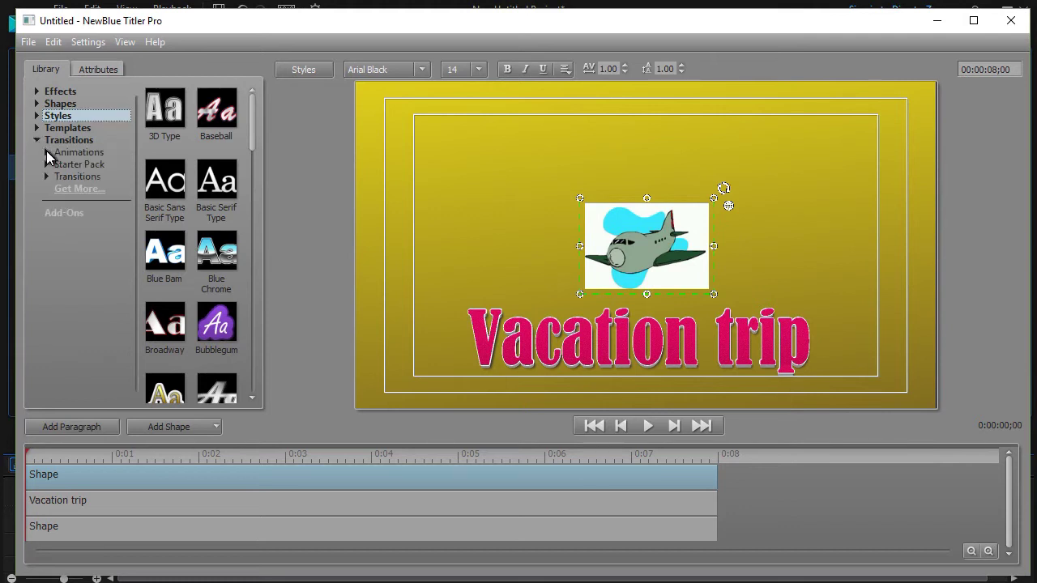
pyautogui.click(46, 151)
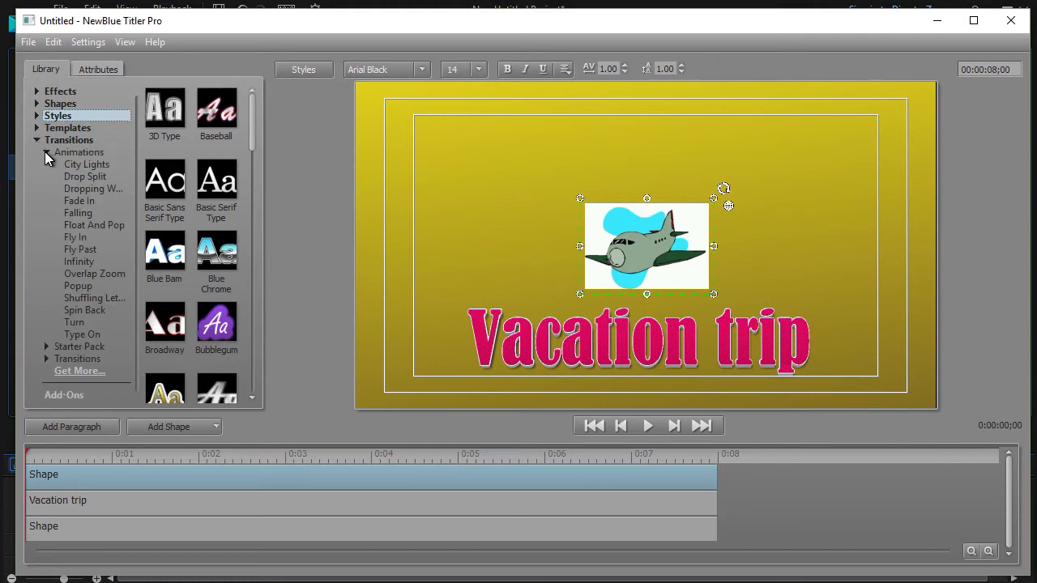
pyautogui.click(73, 242)
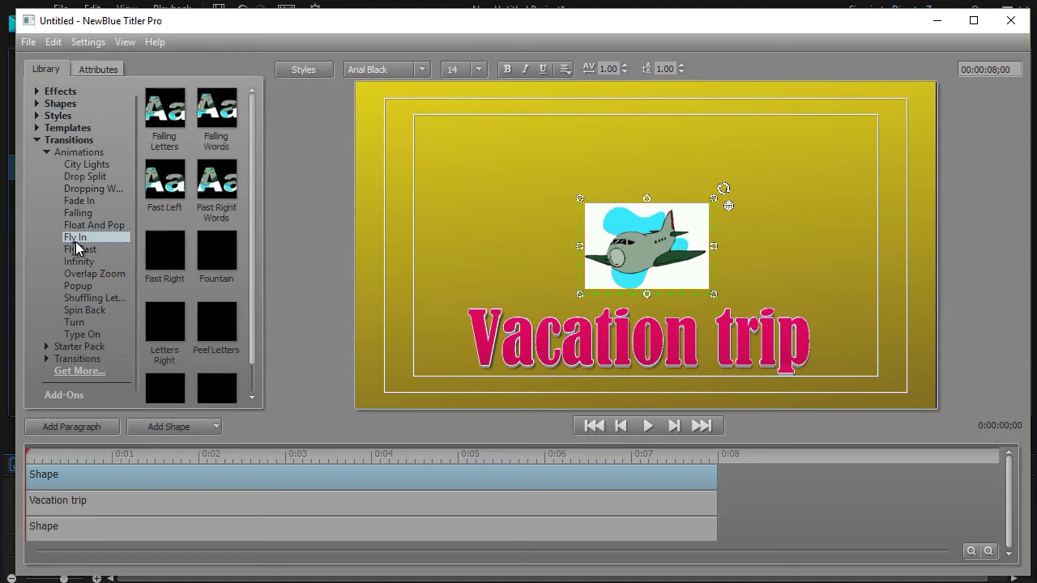
pyautogui.moveTo(167, 253)
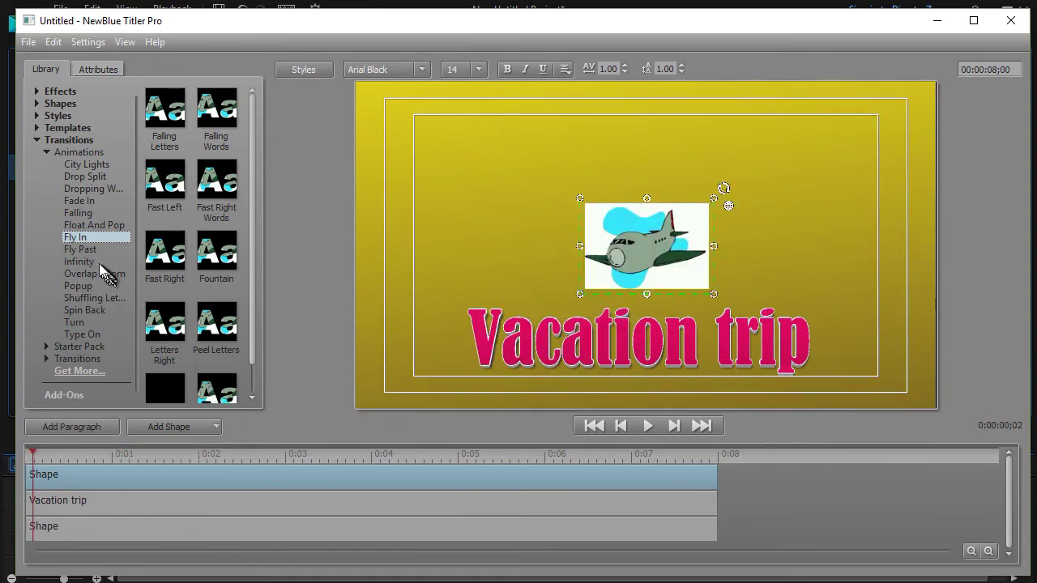
pyautogui.click(87, 249)
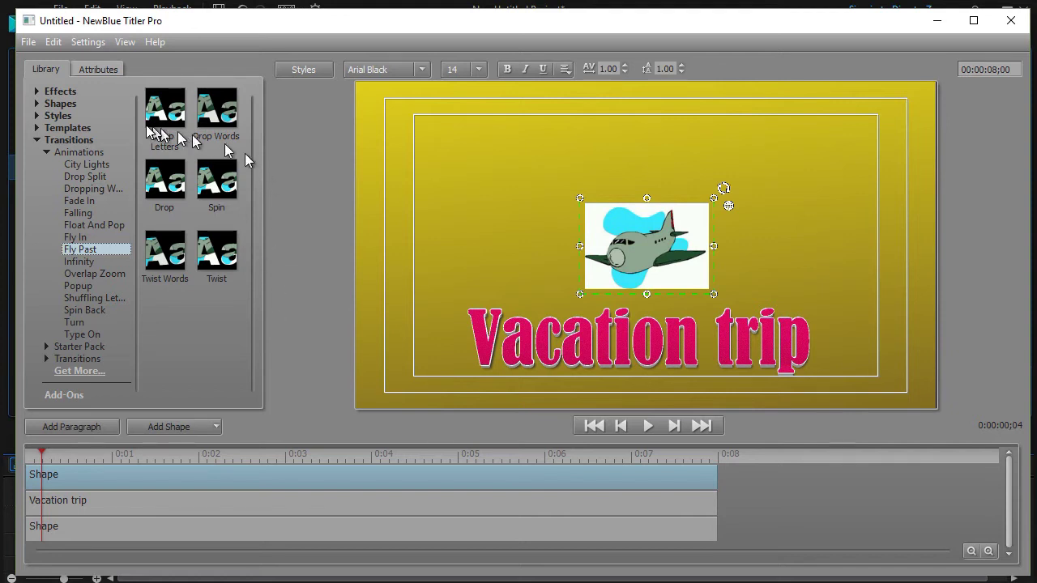
pyautogui.click(100, 69)
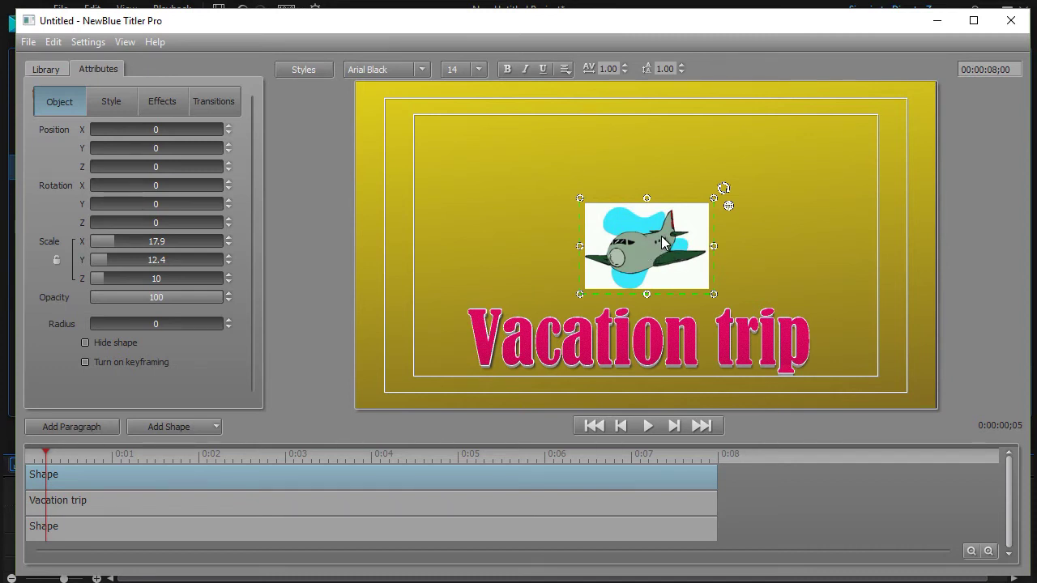
# - Turn on keyframing for the airplane layer, creating Keyframe 1 at the start
pyautogui.click(86, 363)
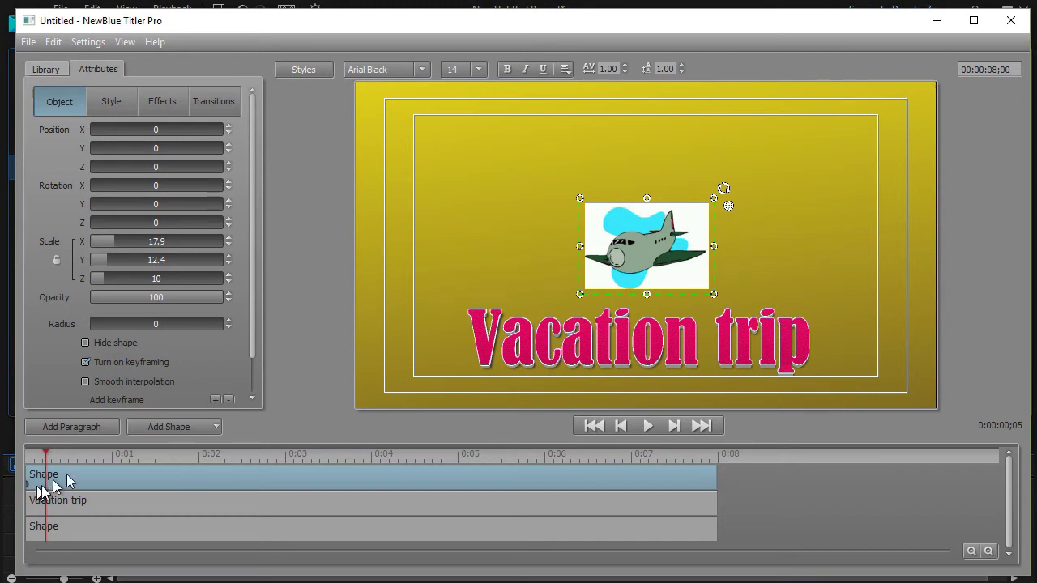
pyautogui.scroll(-1, 250, 343)
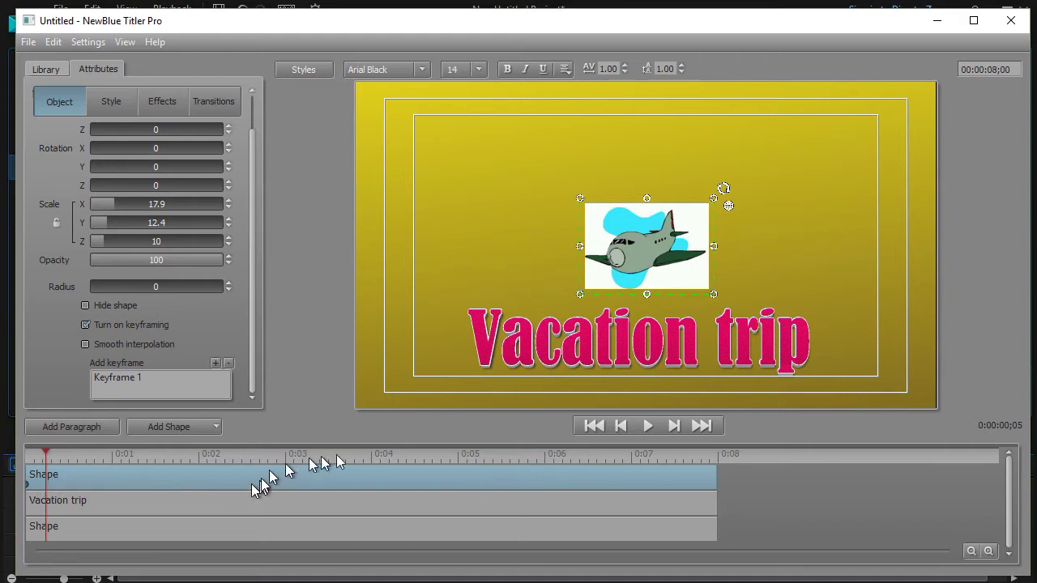
# - Preview the title animation, then return to the airplane's first keyframe
pyautogui.click(649, 426)
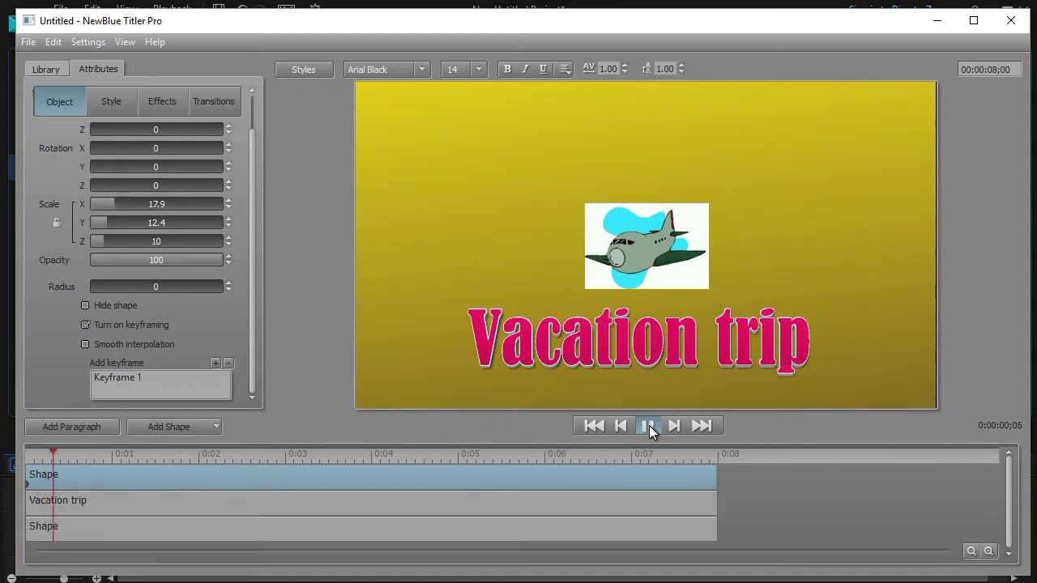
pyautogui.click(651, 425)
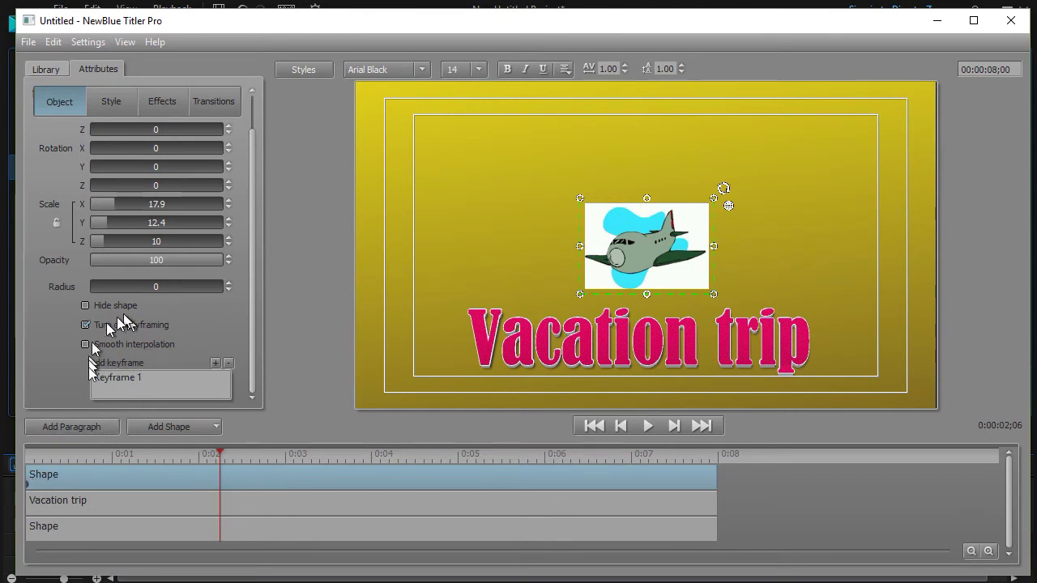
pyautogui.click(129, 382)
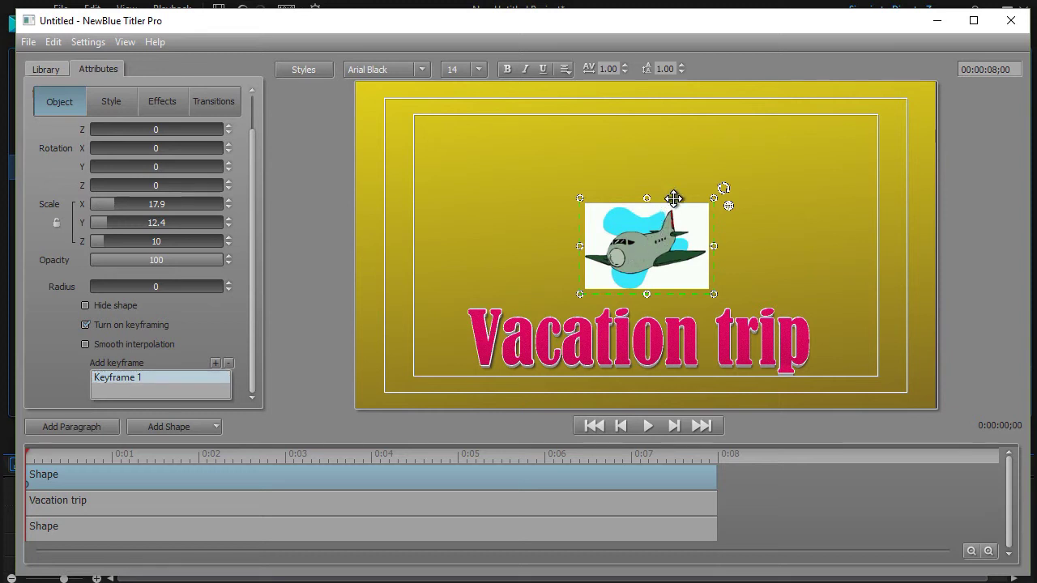
# - Move the airplane to the top, just off the right edge at Position X 144.5
pyautogui.moveTo(673, 202); pyautogui.dragTo(837, 120)
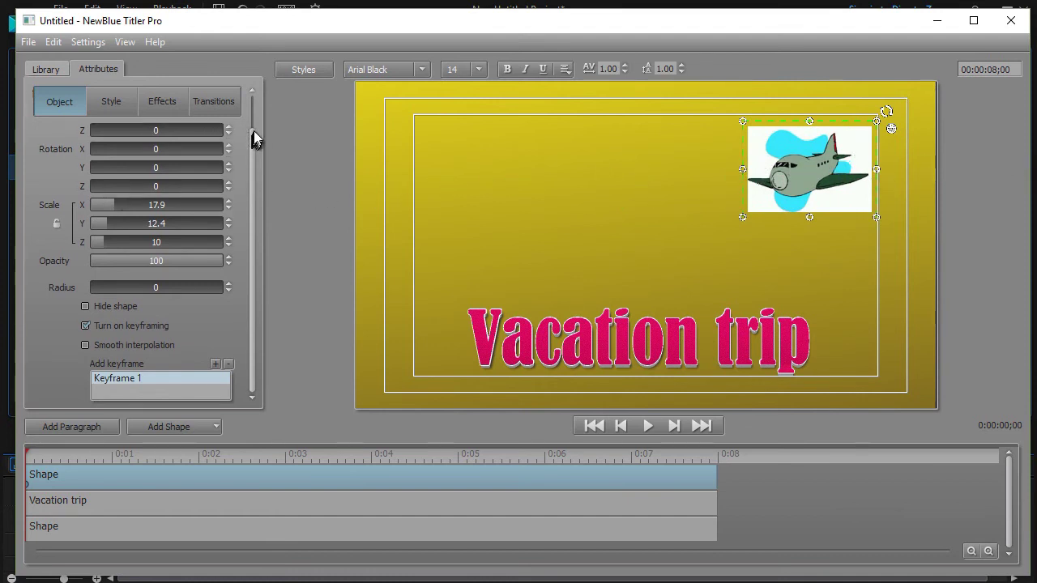
pyautogui.moveTo(254, 137); pyautogui.dragTo(267, 93)
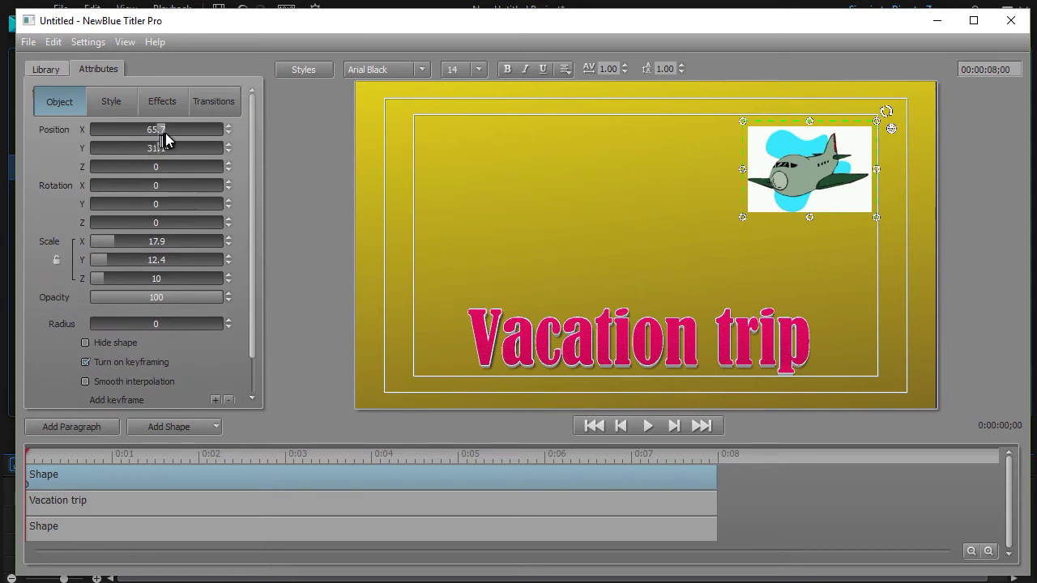
pyautogui.moveTo(162, 129); pyautogui.dragTo(184, 133)
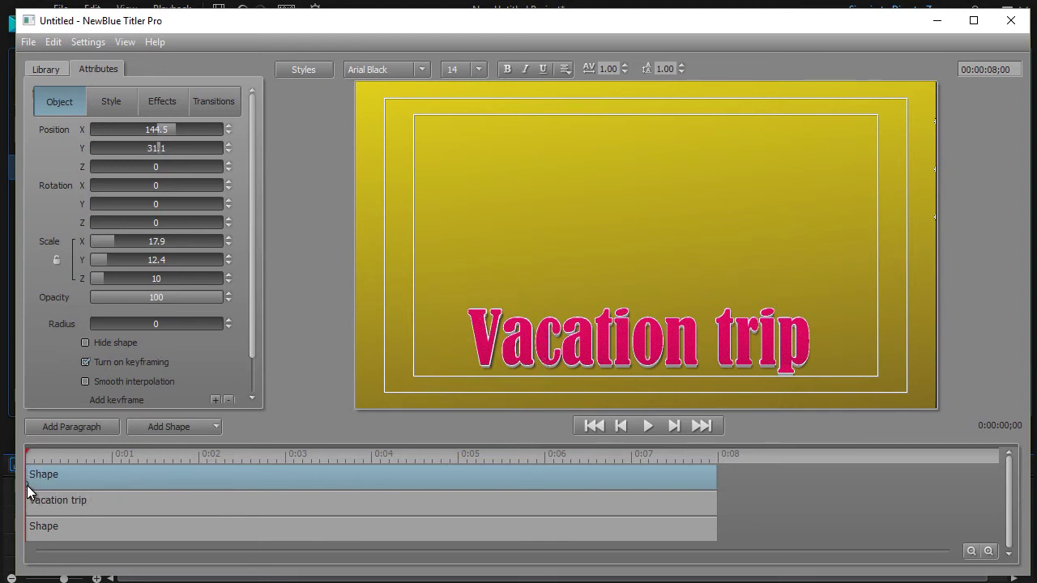
# - Add a keyframe at 0:07;24 placing the airplane past the left edge at X -146.5
pyautogui.click(715, 455)
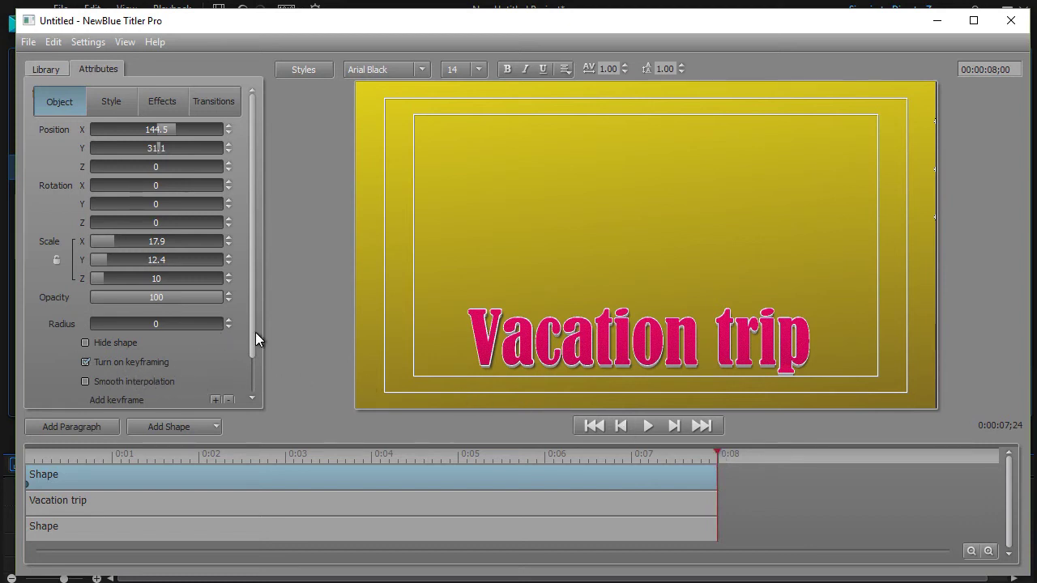
pyautogui.moveTo(251, 342); pyautogui.dragTo(254, 381)
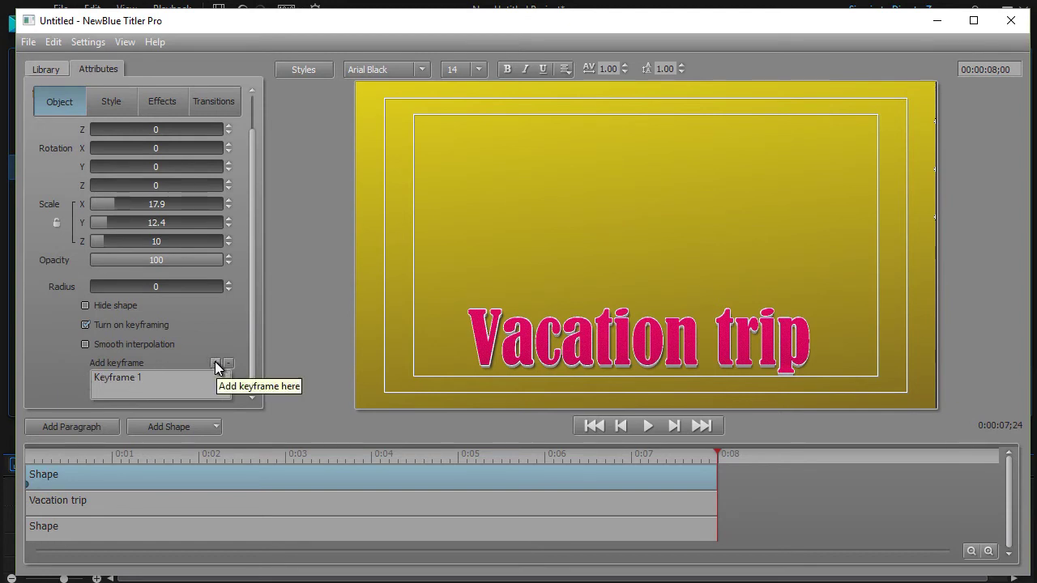
pyautogui.click(215, 363)
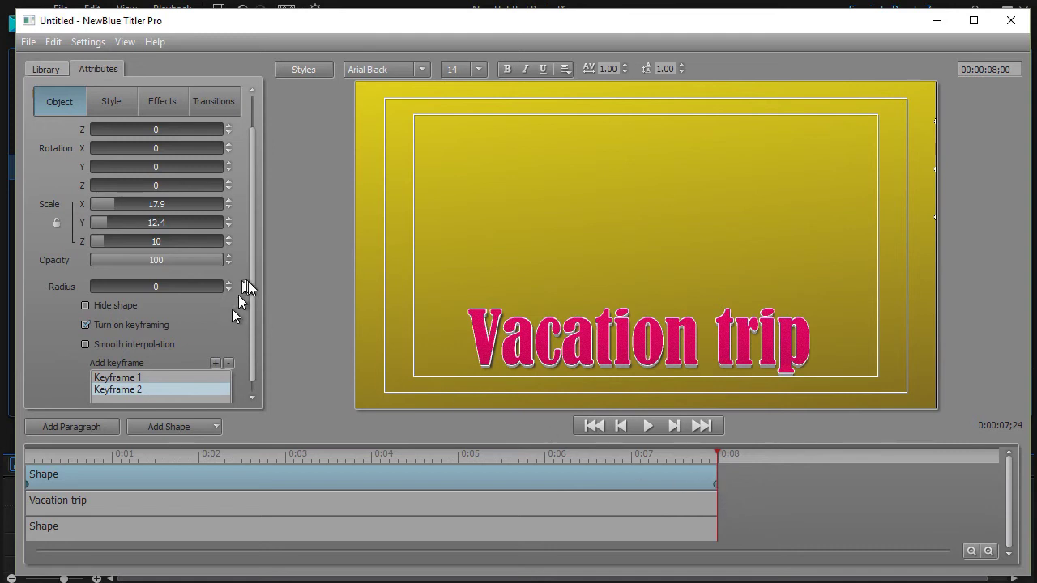
pyautogui.moveTo(248, 285); pyautogui.dragTo(254, 171)
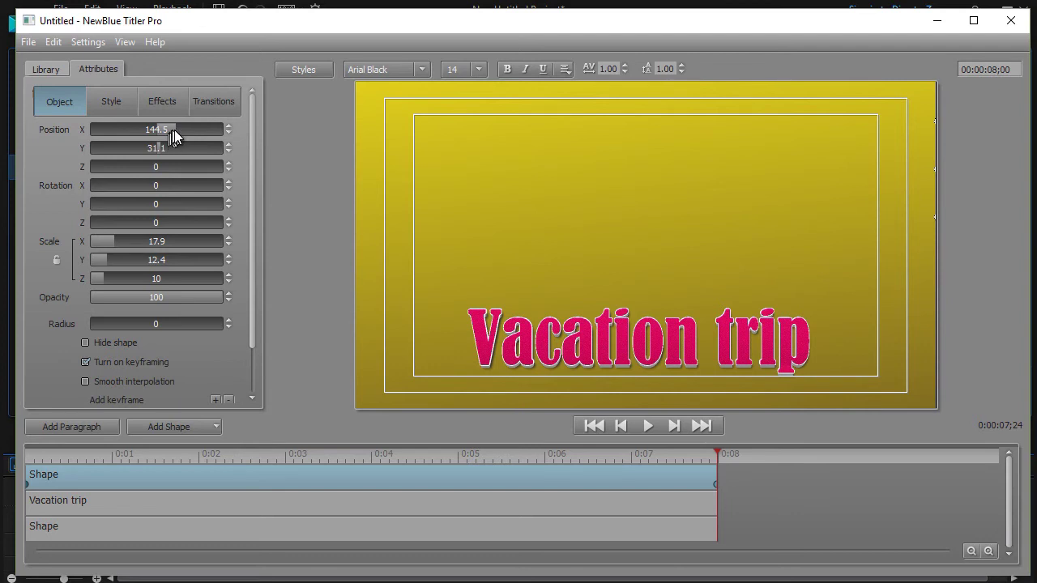
pyautogui.moveTo(175, 129); pyautogui.dragTo(97, 134)
pyautogui.click(646, 424)
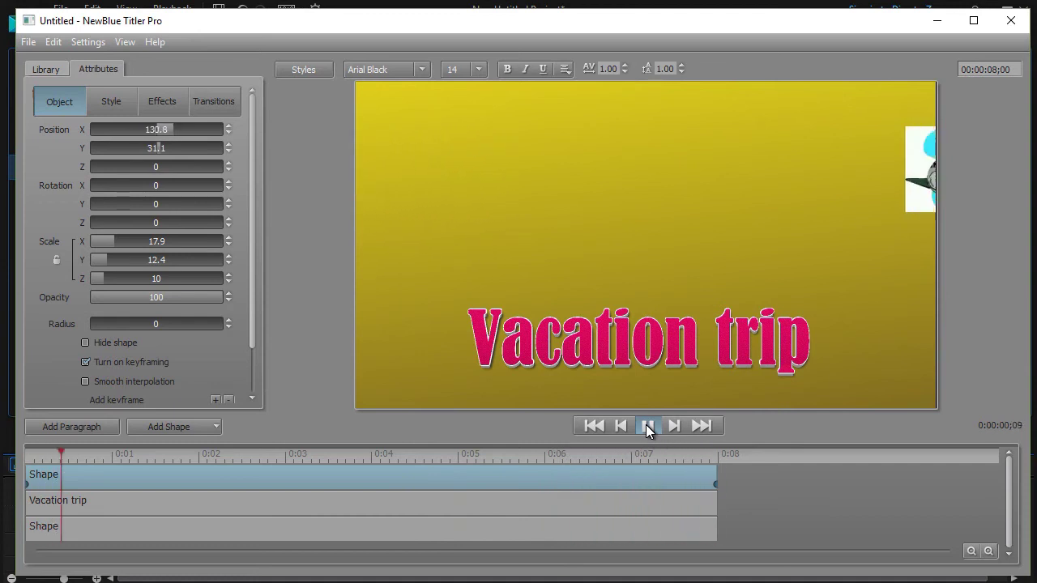
# - Pause the preview, move to 0:02;24 and add Keyframe 3 holding the plane top right
pyautogui.click(652, 428)
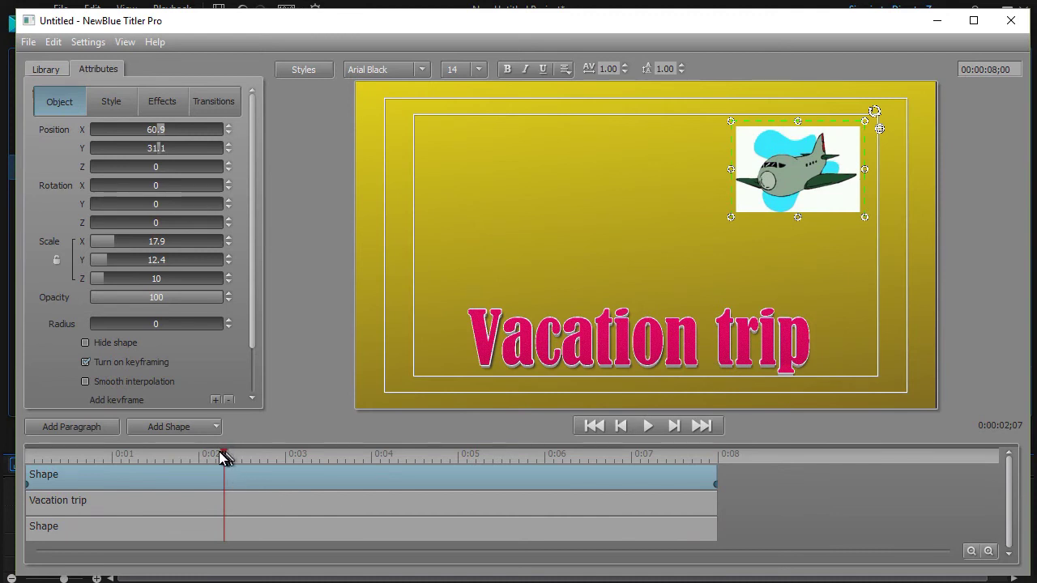
pyautogui.moveTo(225, 458); pyautogui.dragTo(282, 458)
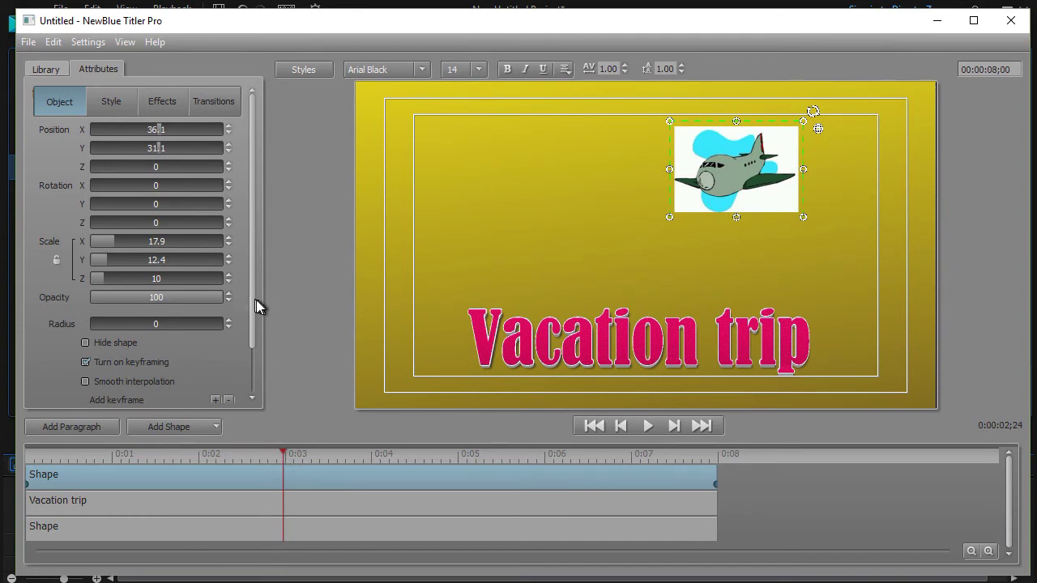
pyautogui.scroll(-2, 254, 300)
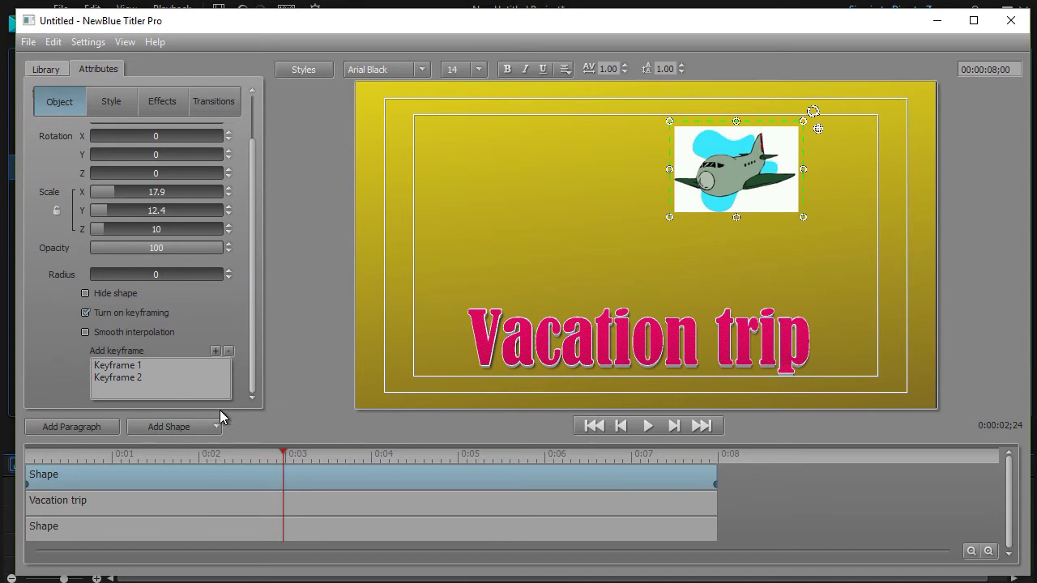
pyautogui.click(216, 353)
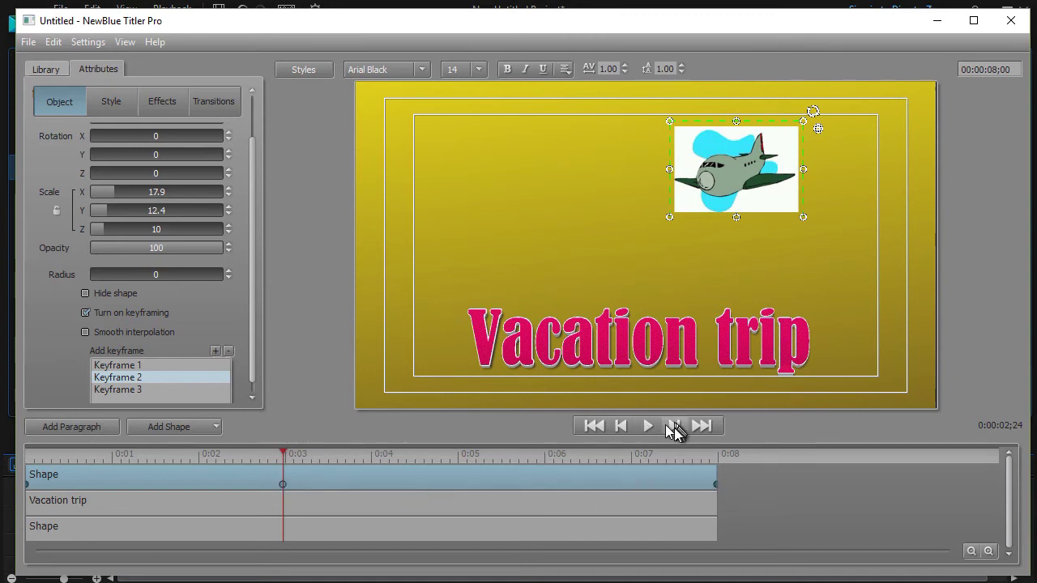
pyautogui.click(246, 454)
pyautogui.click(648, 429)
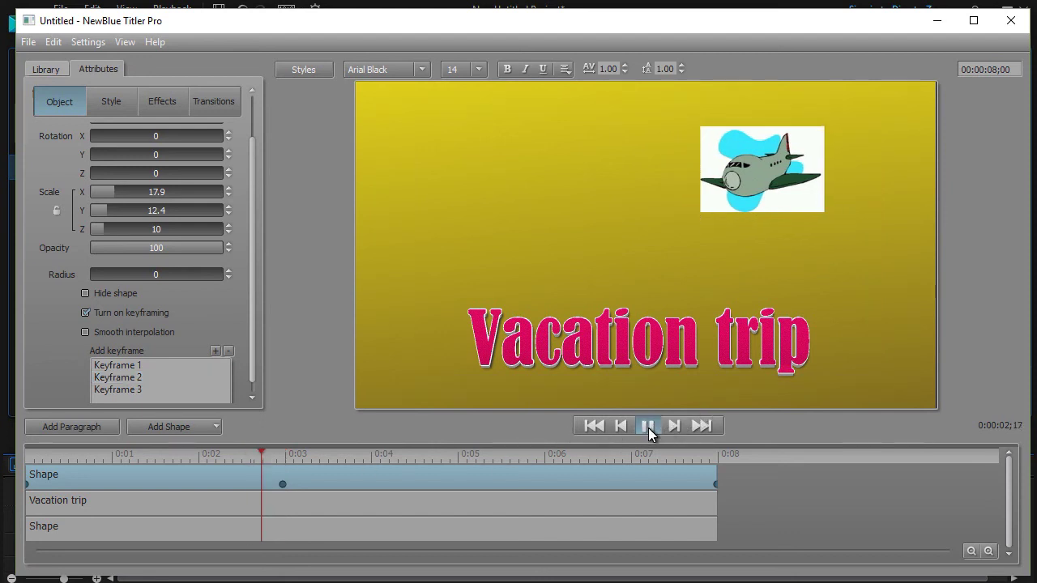
pyautogui.click(647, 429)
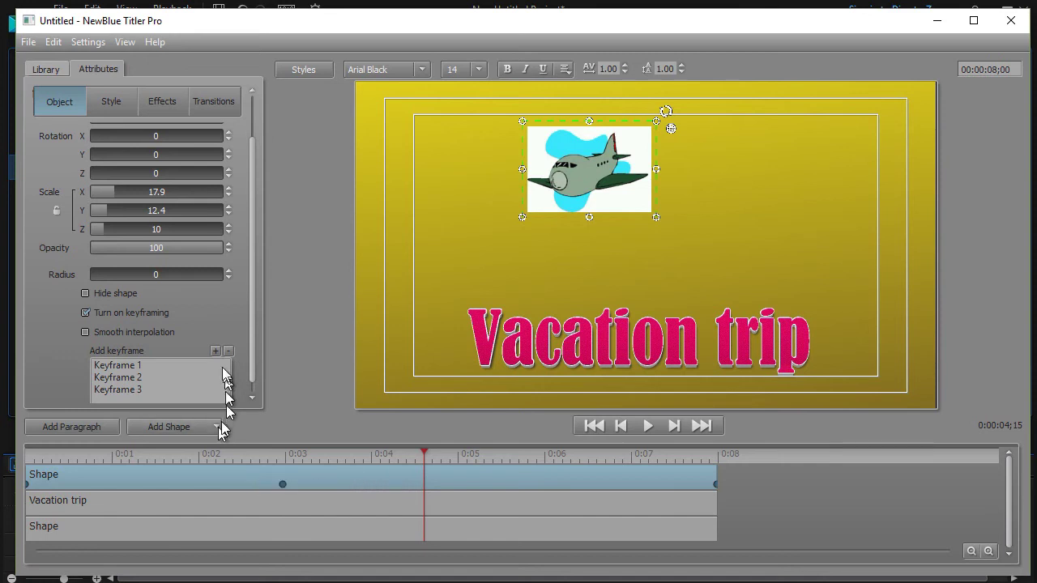
# - Copy the 0:02;24 keyframe and paste it at 0:03;24 as Keyframe 4
pyautogui.click(137, 377)
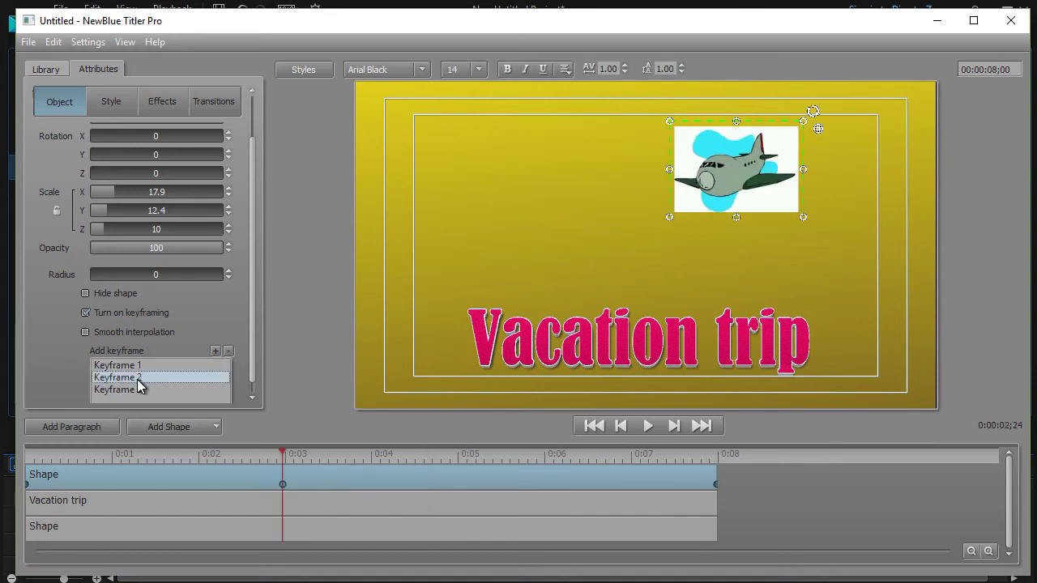
pyautogui.rightClick(282, 484)
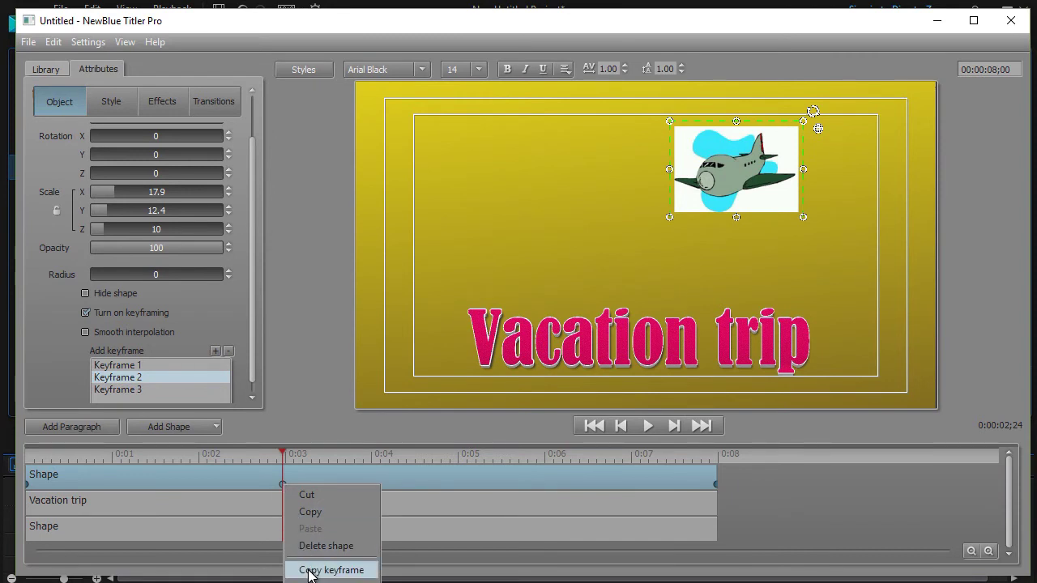
pyautogui.click(309, 572)
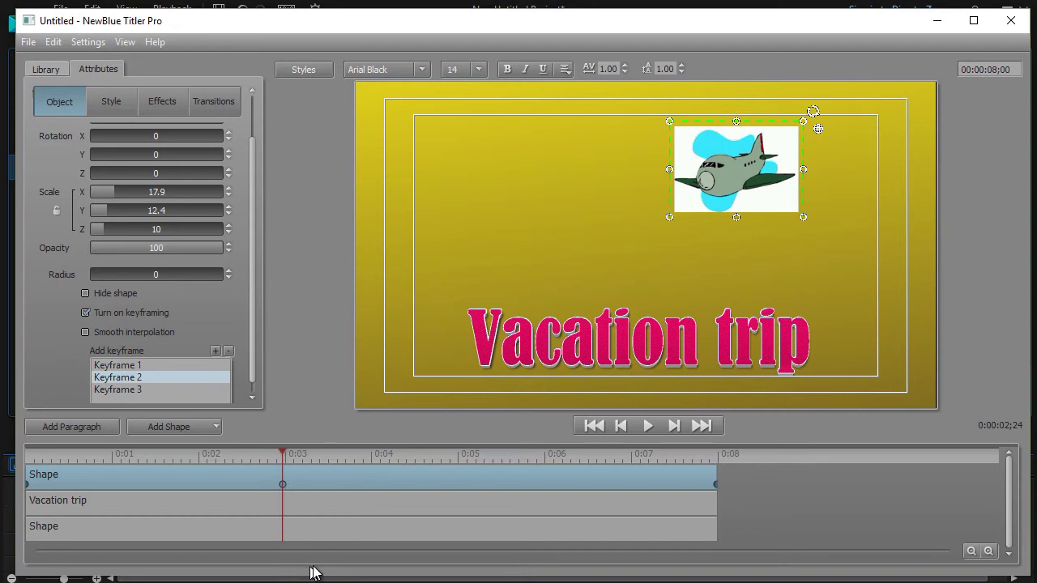
pyautogui.click(369, 458)
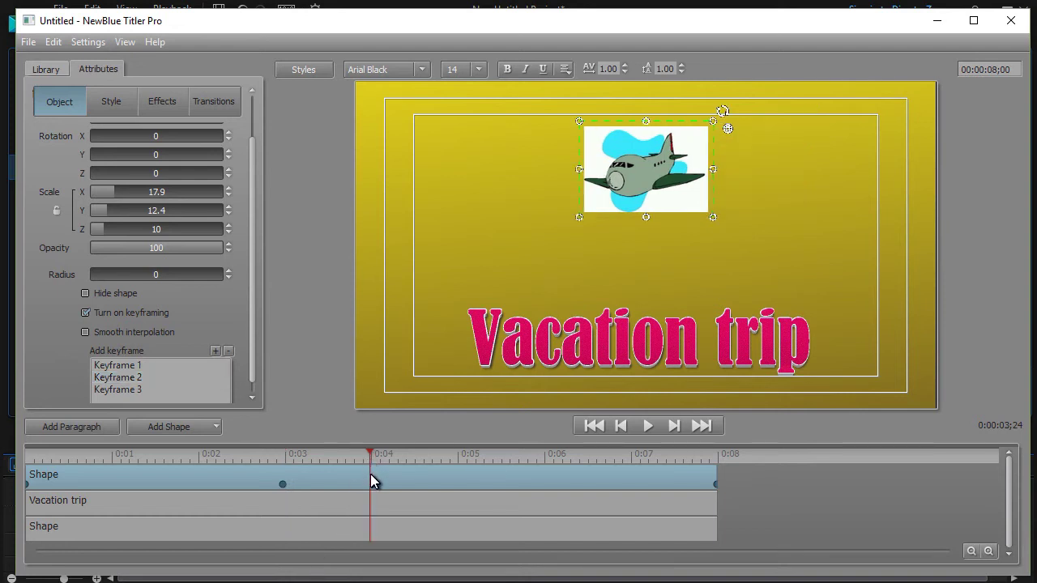
pyautogui.rightClick(369, 474)
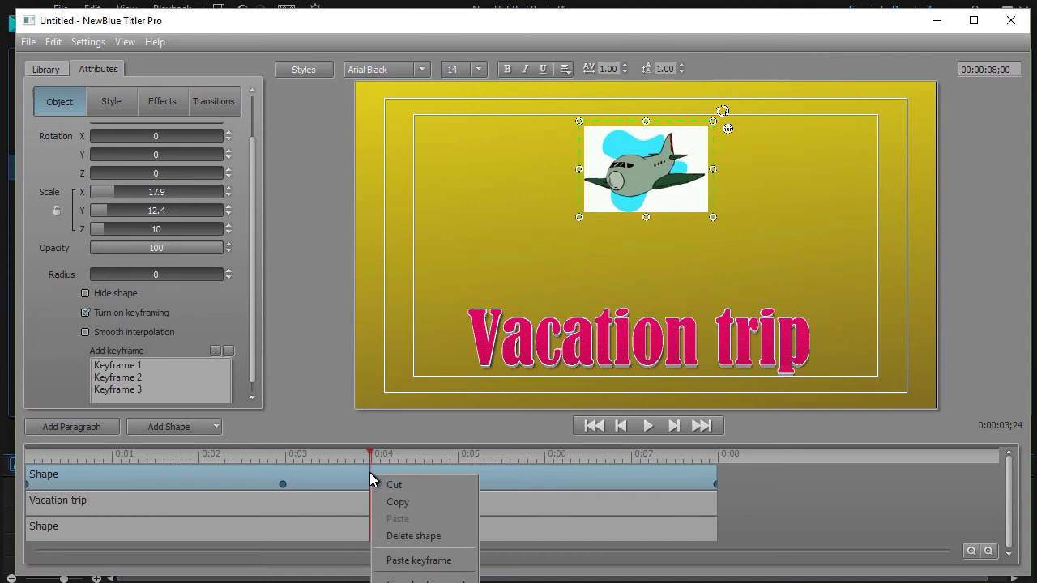
pyautogui.click(413, 561)
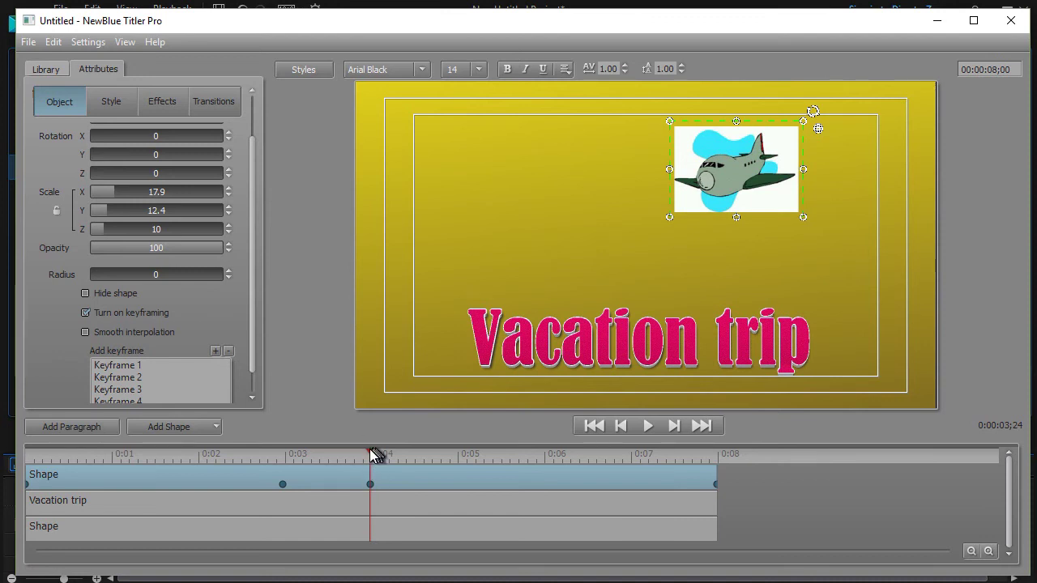
pyautogui.moveTo(369, 449); pyautogui.dragTo(243, 460)
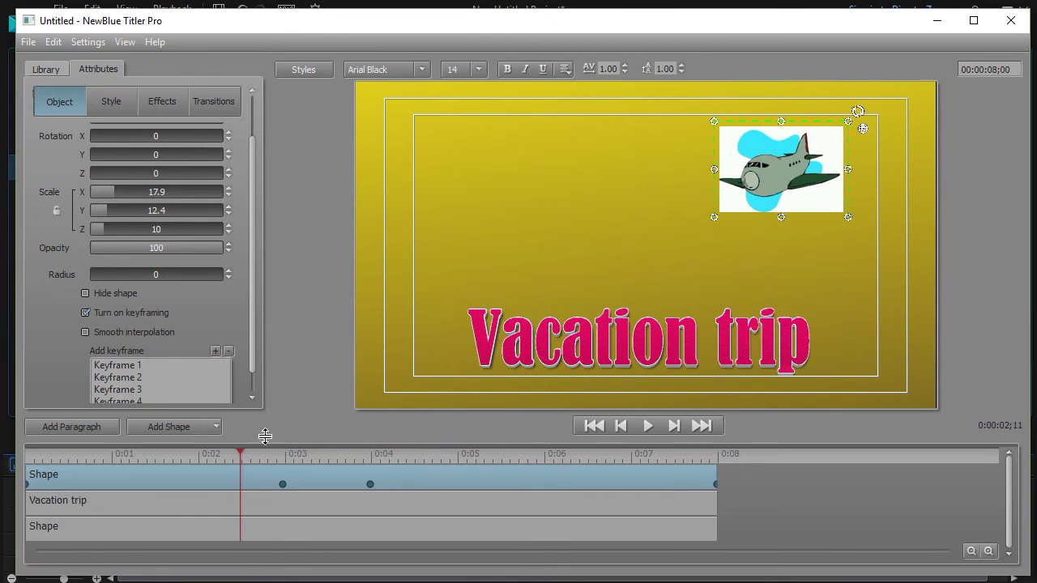
pyautogui.click(647, 426)
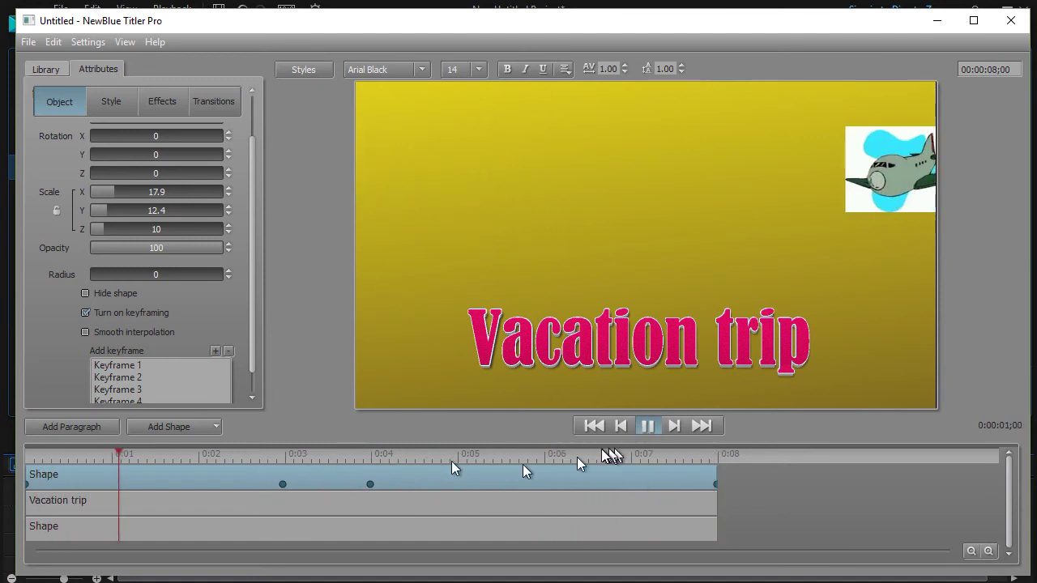
pyautogui.click(651, 429)
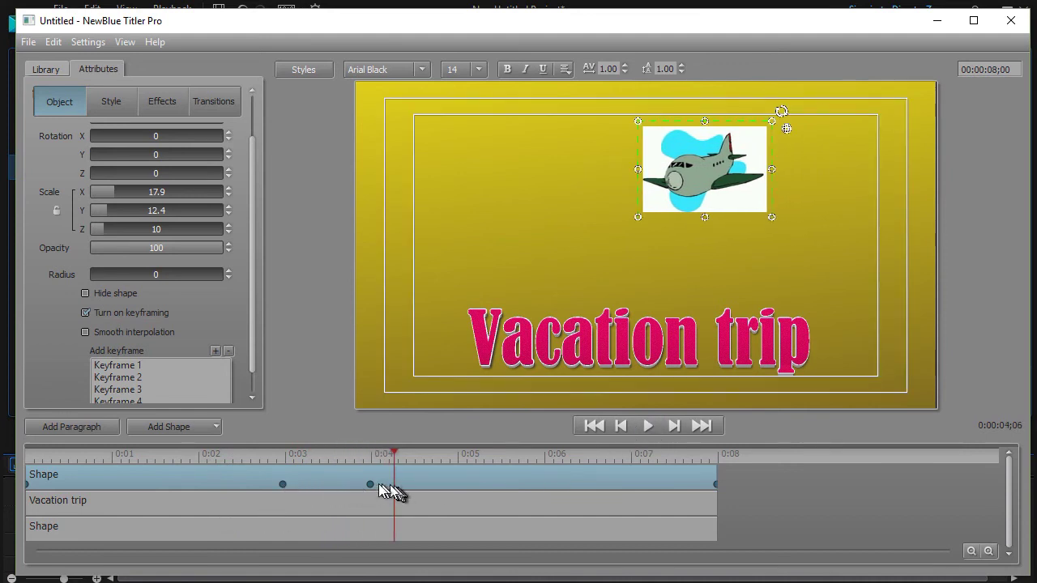
pyautogui.moveTo(371, 486); pyautogui.dragTo(490, 486)
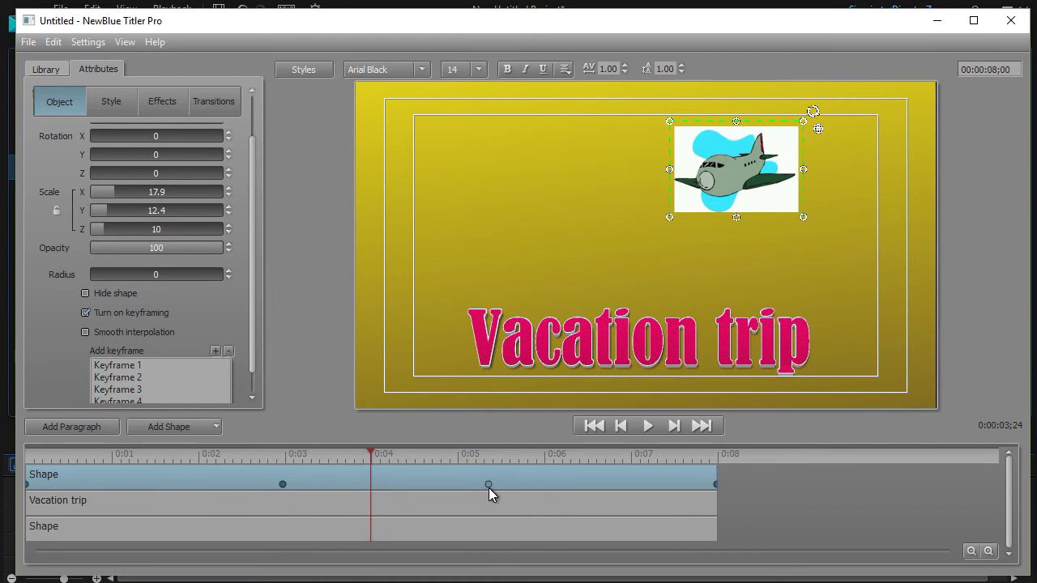
pyautogui.click(248, 456)
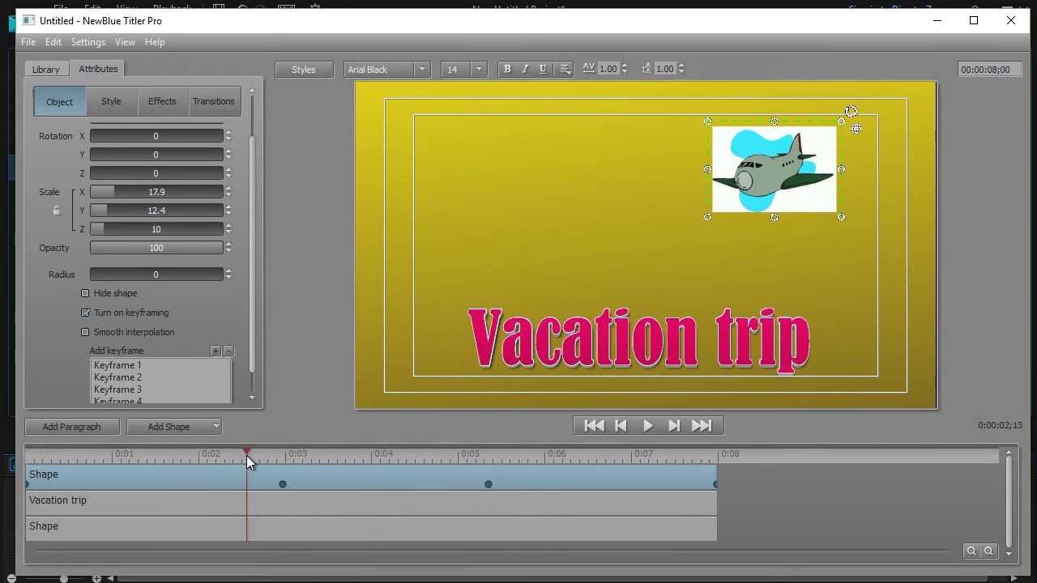
pyautogui.click(649, 428)
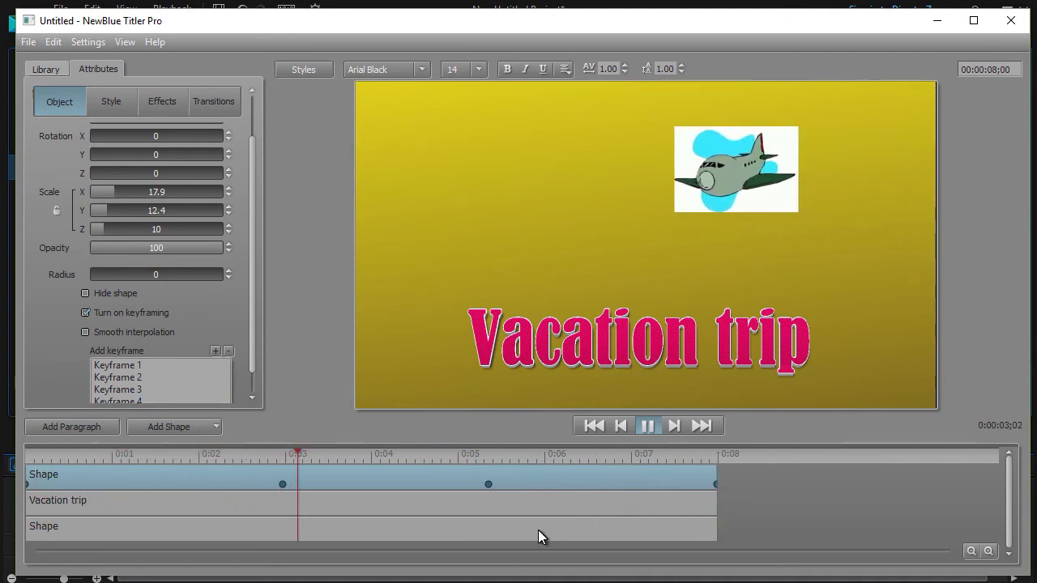
pyautogui.click(649, 428)
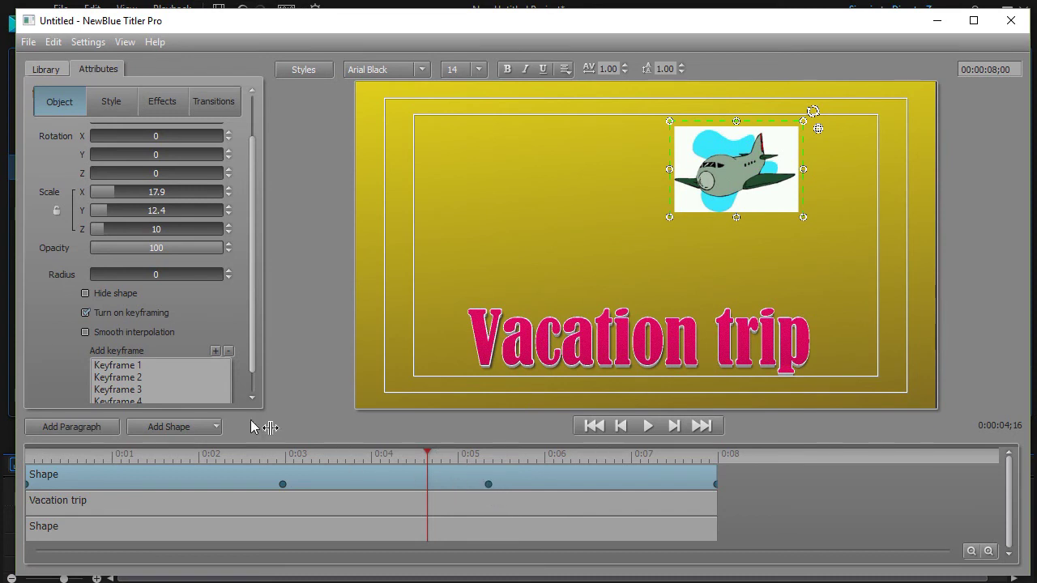
# - At the final keyframe, shrink the airplane's scale to about 11.5 × 7.6 × 6.1
pyautogui.click(134, 390)
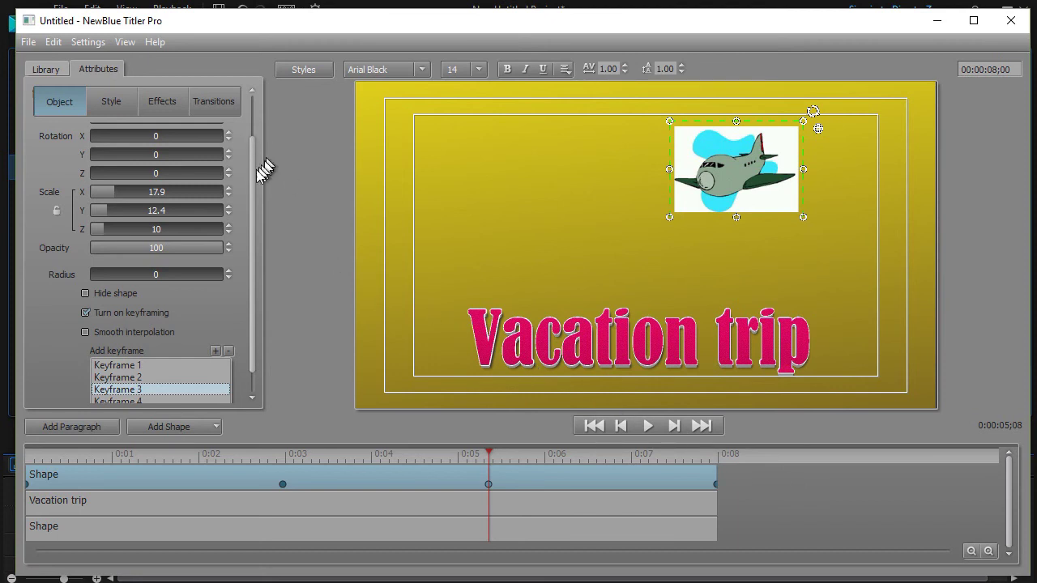
pyautogui.scroll(-1, 250, 173)
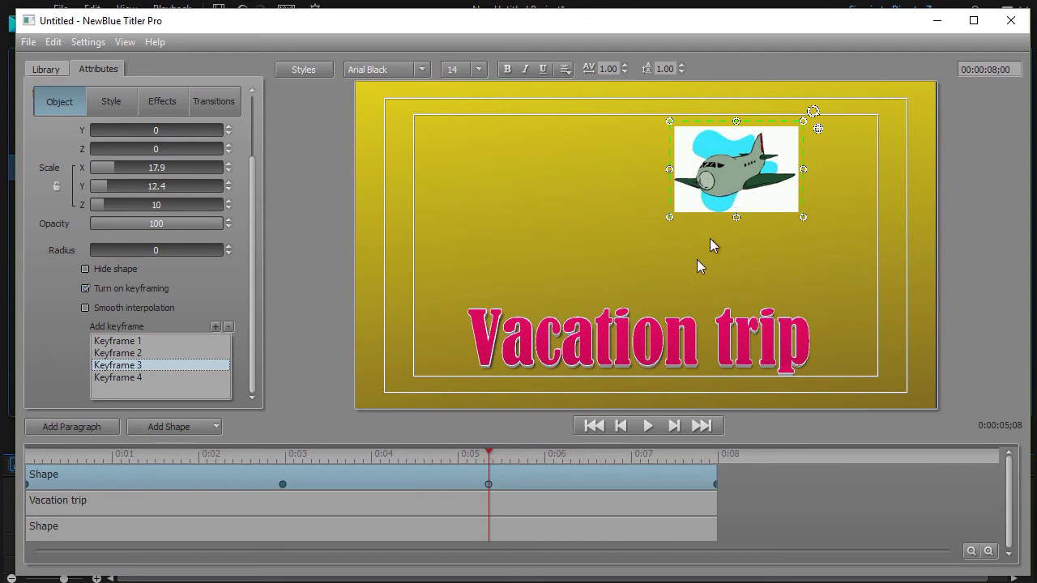
pyautogui.click(129, 378)
pyautogui.moveTo(251, 194); pyautogui.dragTo(265, 104)
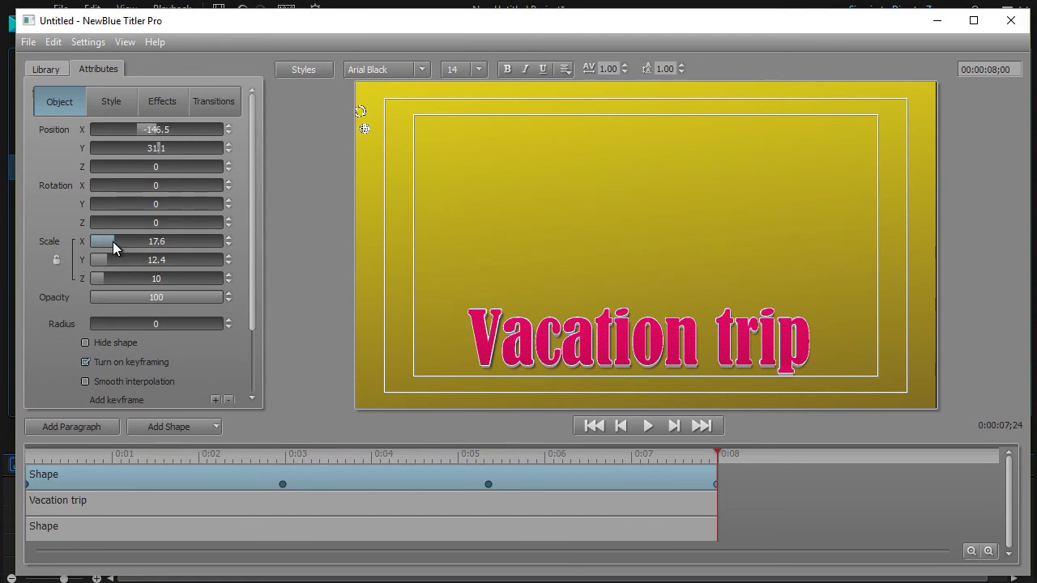
pyautogui.moveTo(112, 242)
pyautogui.mouseDown()
pyautogui.moveTo(98, 243)
pyautogui.moveTo(125, 248)
pyautogui.moveTo(116, 247)
pyautogui.mouseUp()
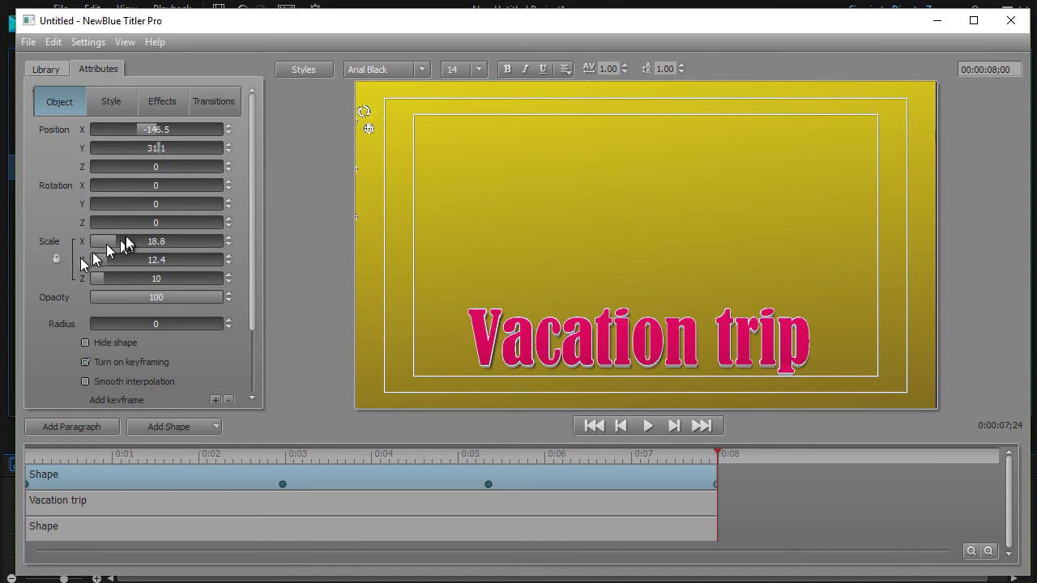
pyautogui.moveTo(113, 243); pyautogui.dragTo(93, 245)
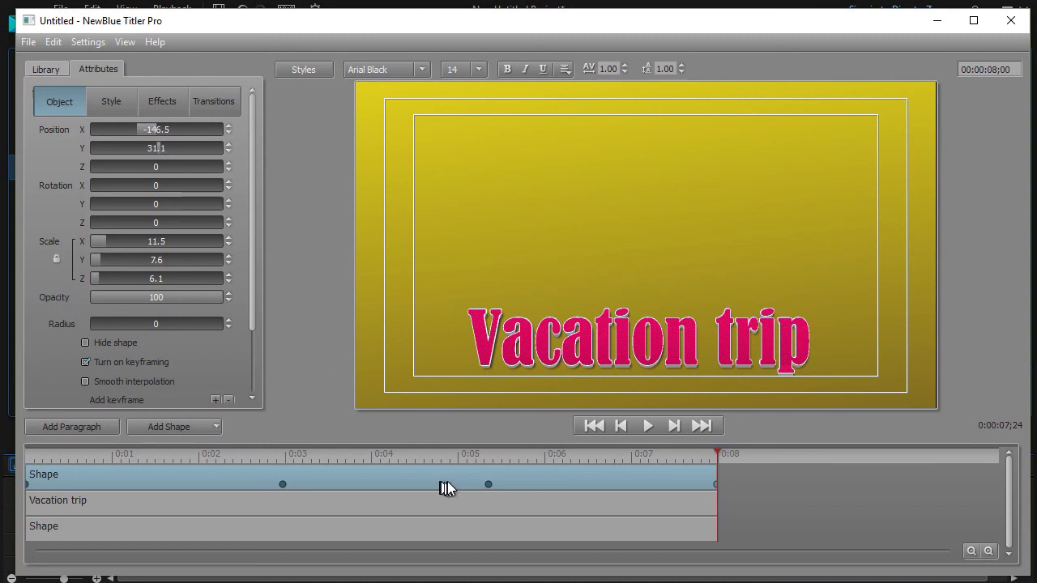
pyautogui.click(456, 461)
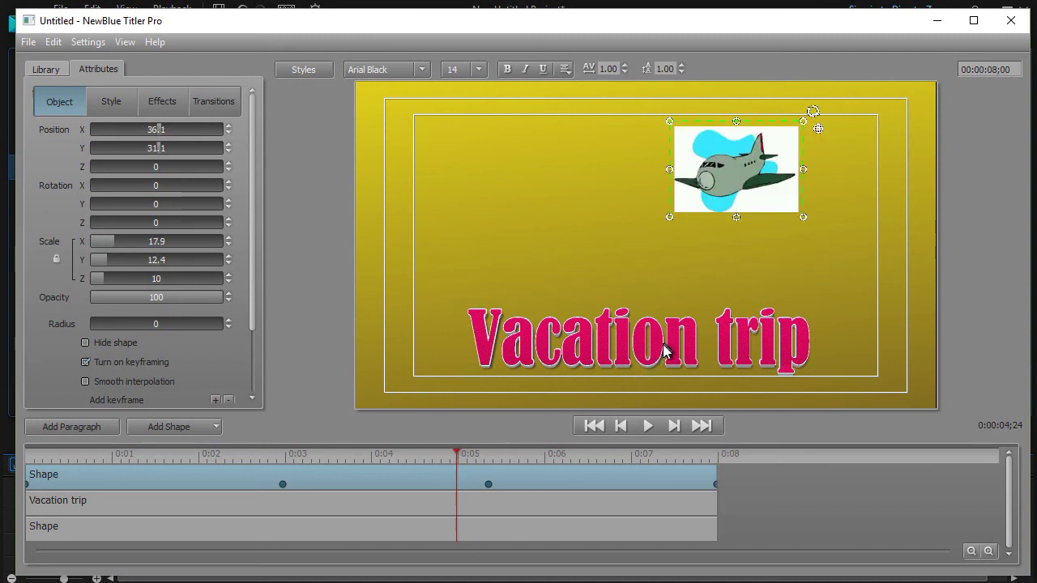
pyautogui.click(648, 427)
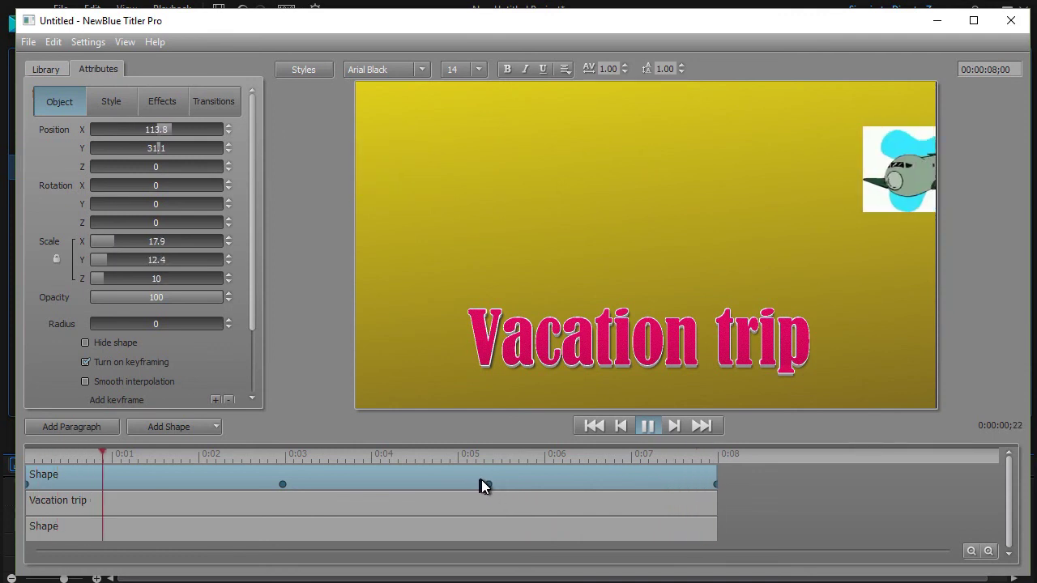
pyautogui.click(649, 426)
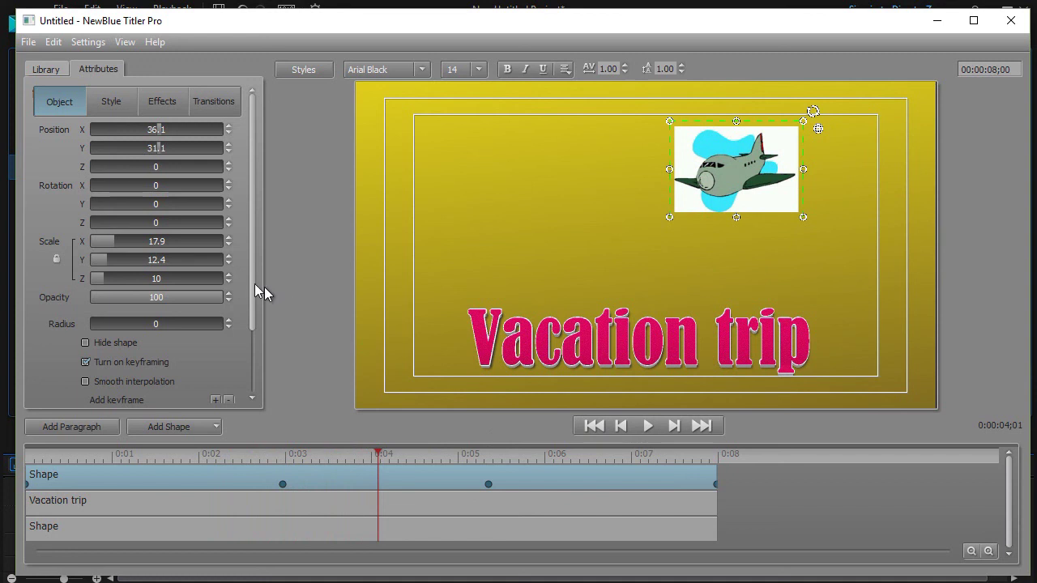
pyautogui.moveTo(251, 291); pyautogui.dragTo(243, 420)
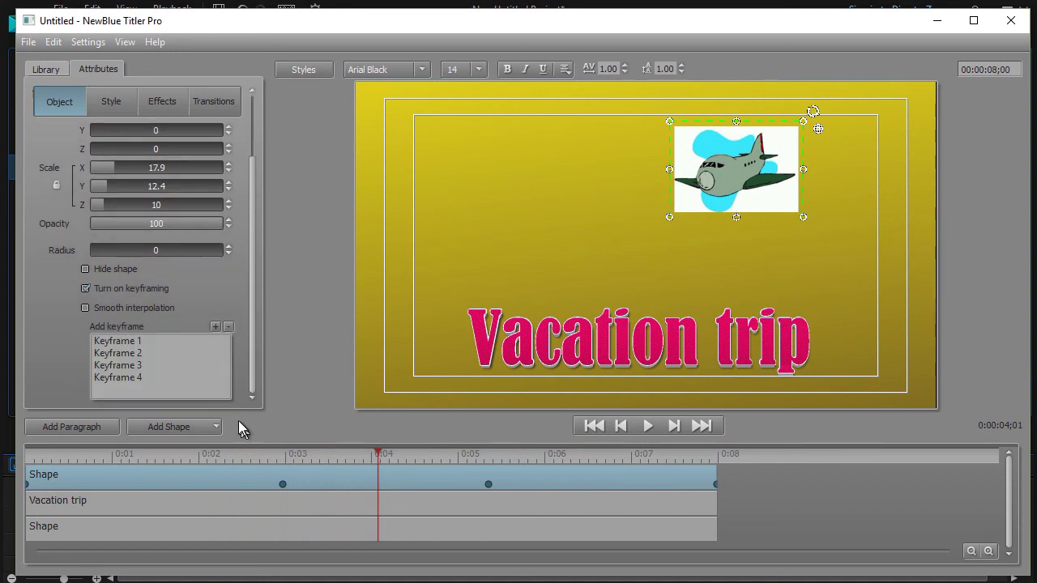
pyautogui.click(122, 377)
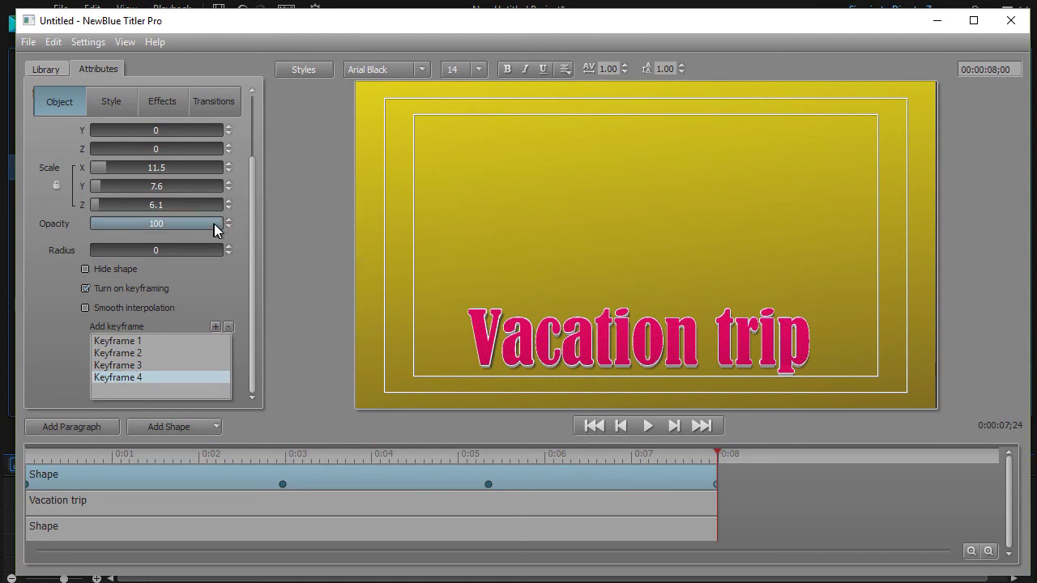
# - Lower the airplane's opacity to 4.2 at the final keyframe
pyautogui.moveTo(223, 225); pyautogui.dragTo(40, 225)
pyautogui.moveTo(130, 225); pyautogui.dragTo(57, 220)
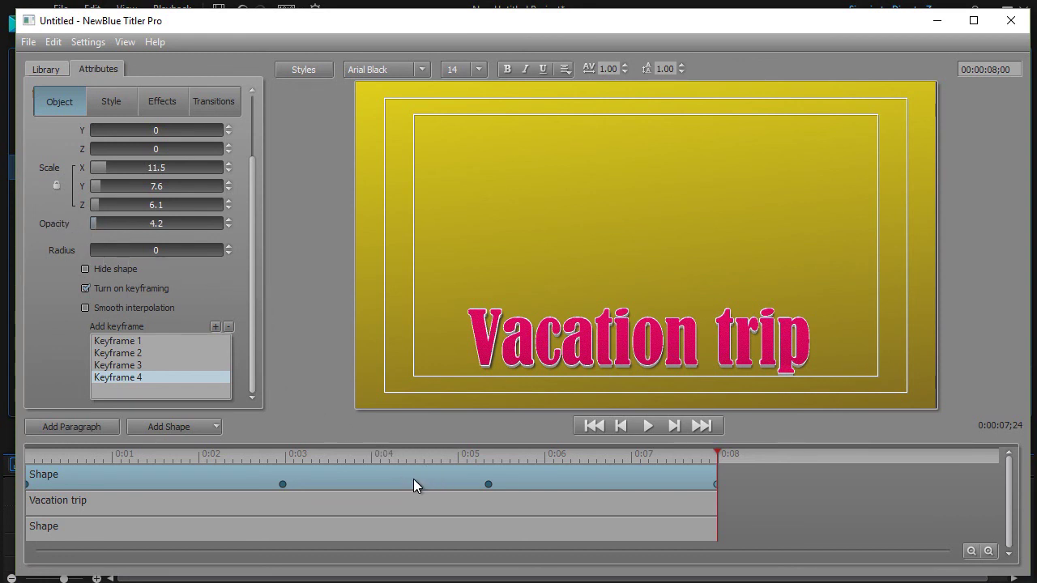
pyautogui.click(425, 461)
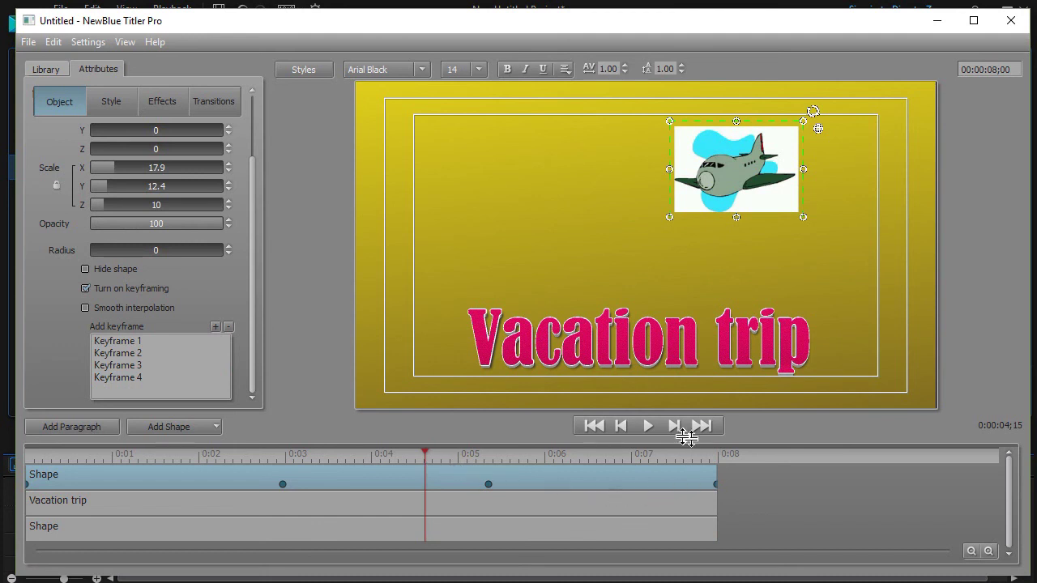
pyautogui.click(647, 428)
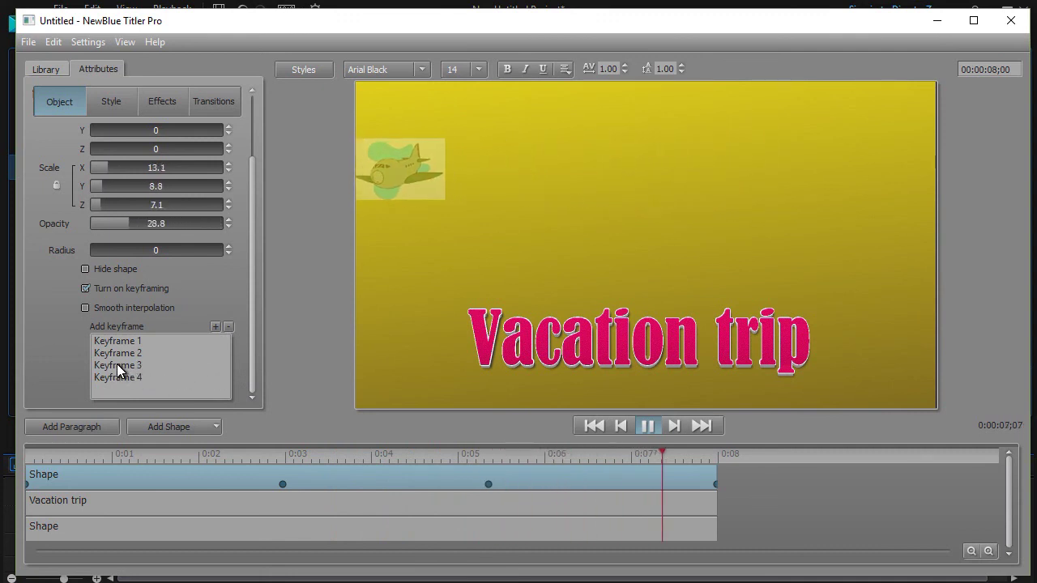
pyautogui.click(646, 427)
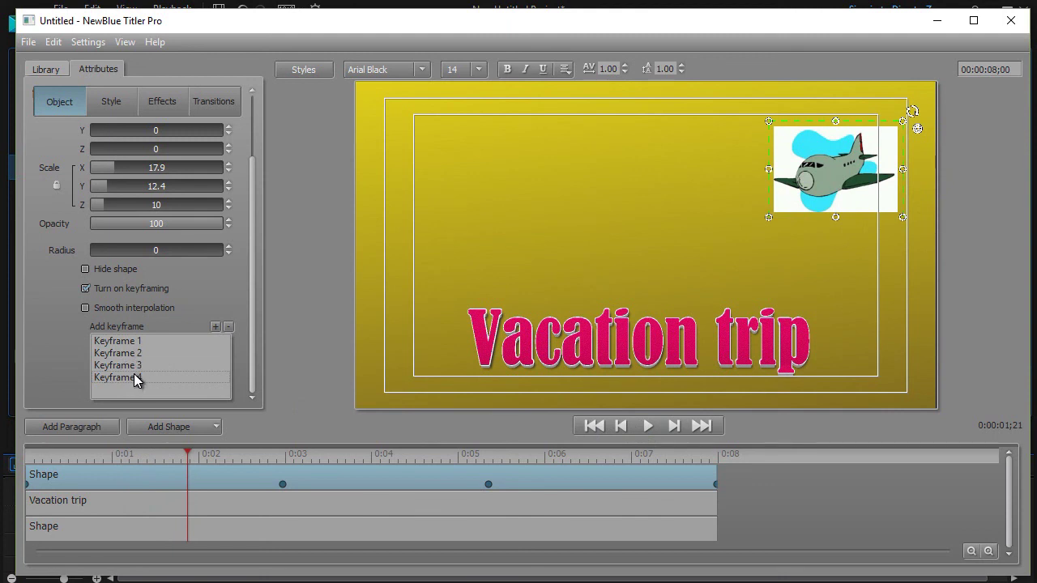
pyautogui.click(134, 375)
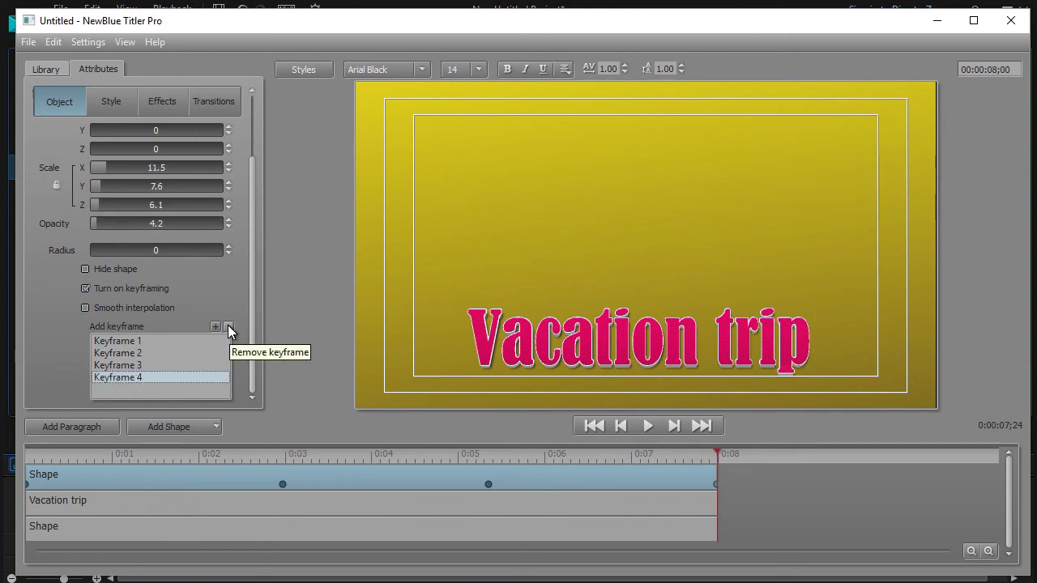
pyautogui.click(488, 484)
# - Move the airplane's third keyframe to about 0:04.5, set Keyframe 4 opacity to 100, and replay from 0:04
pyautogui.moveTo(488, 484); pyautogui.dragTo(420, 482)
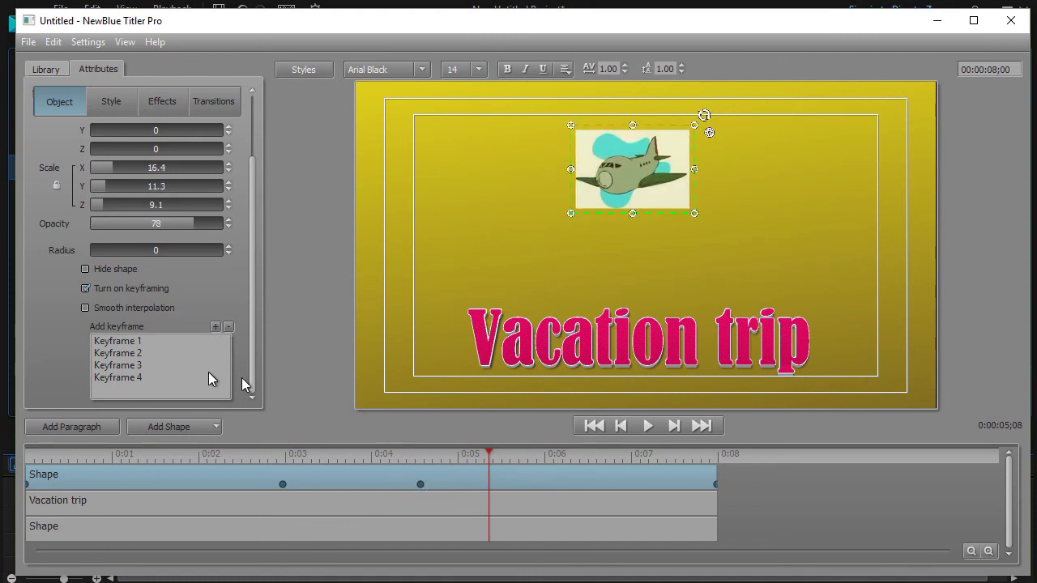
pyautogui.click(118, 377)
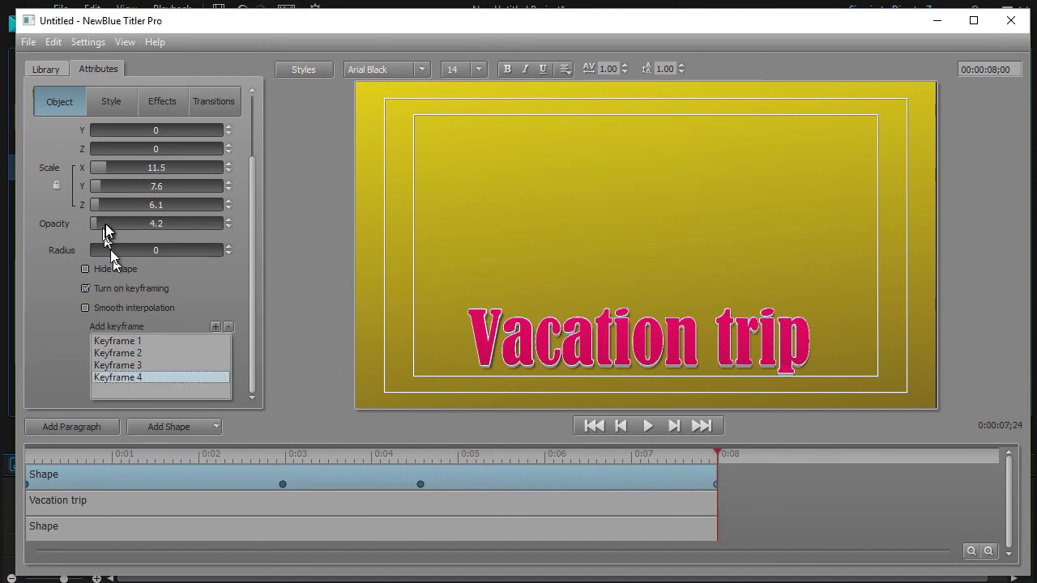
pyautogui.moveTo(97, 229); pyautogui.dragTo(291, 225)
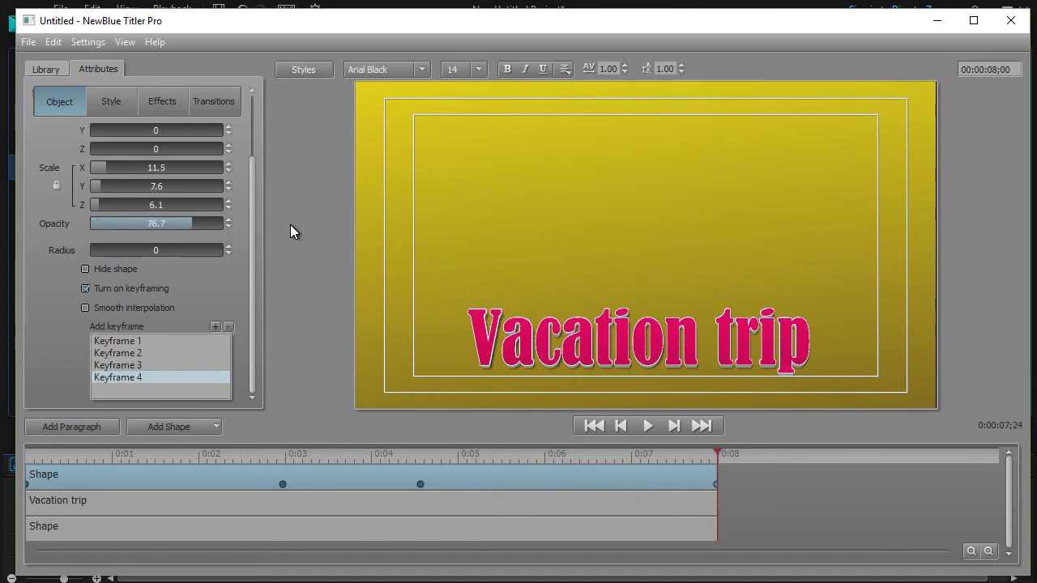
pyautogui.click(382, 459)
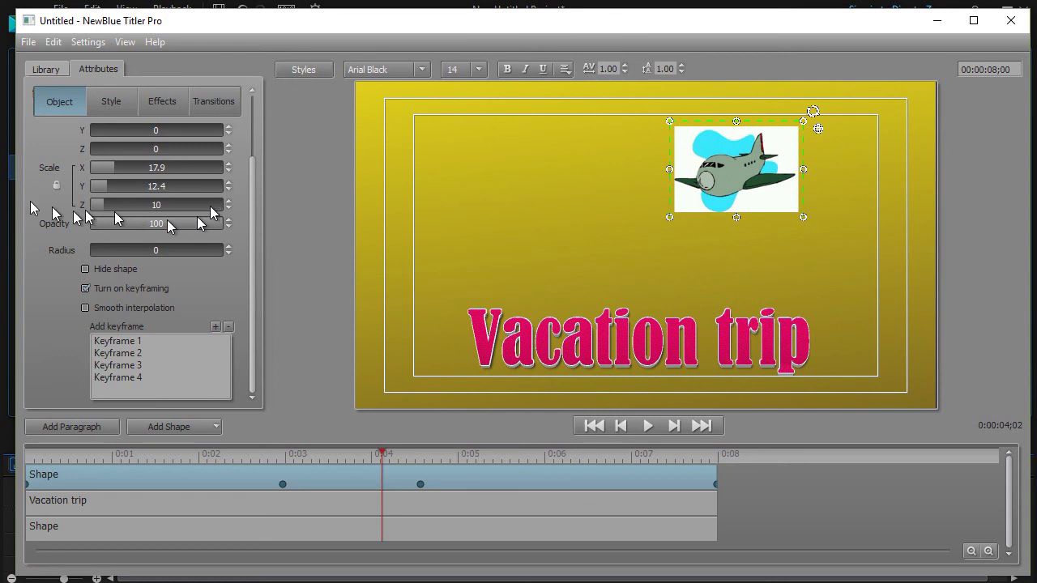
pyautogui.click(649, 426)
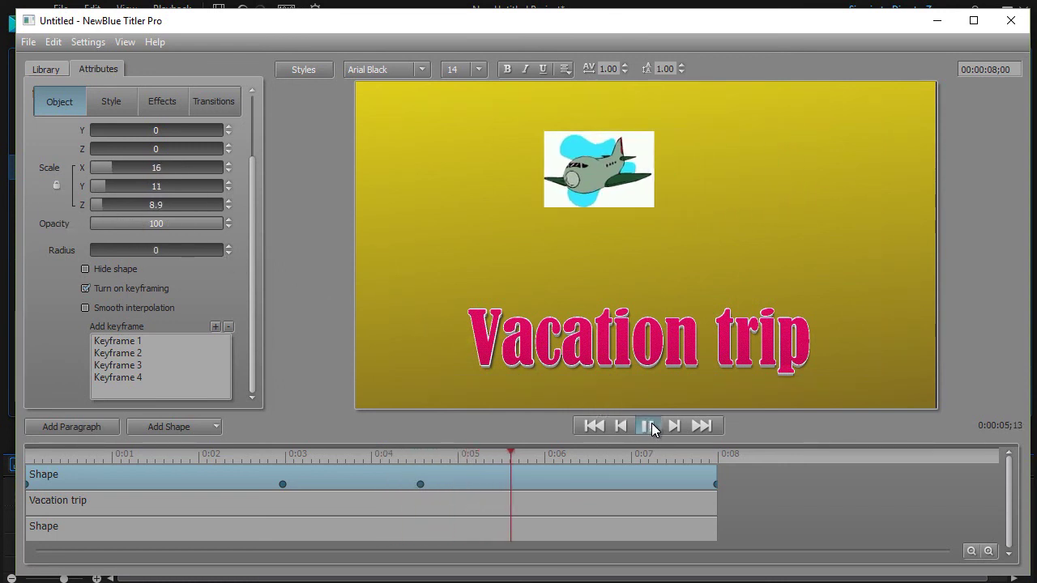